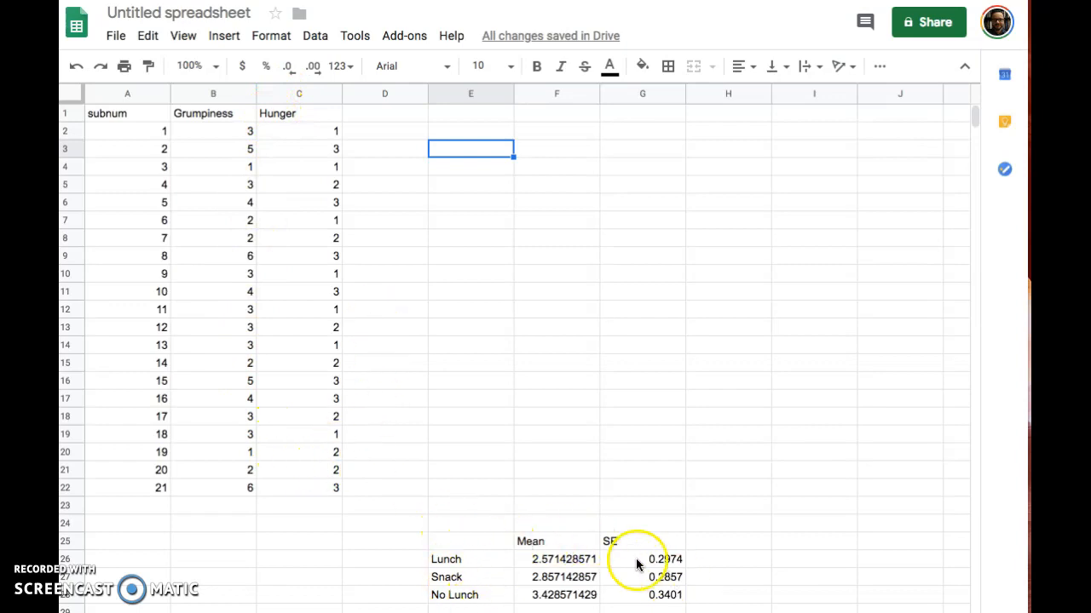
Step: Review and confirm the =average formula for the Lunch mean in F26
{"action": "double_click", "coordinate": [547, 560]}
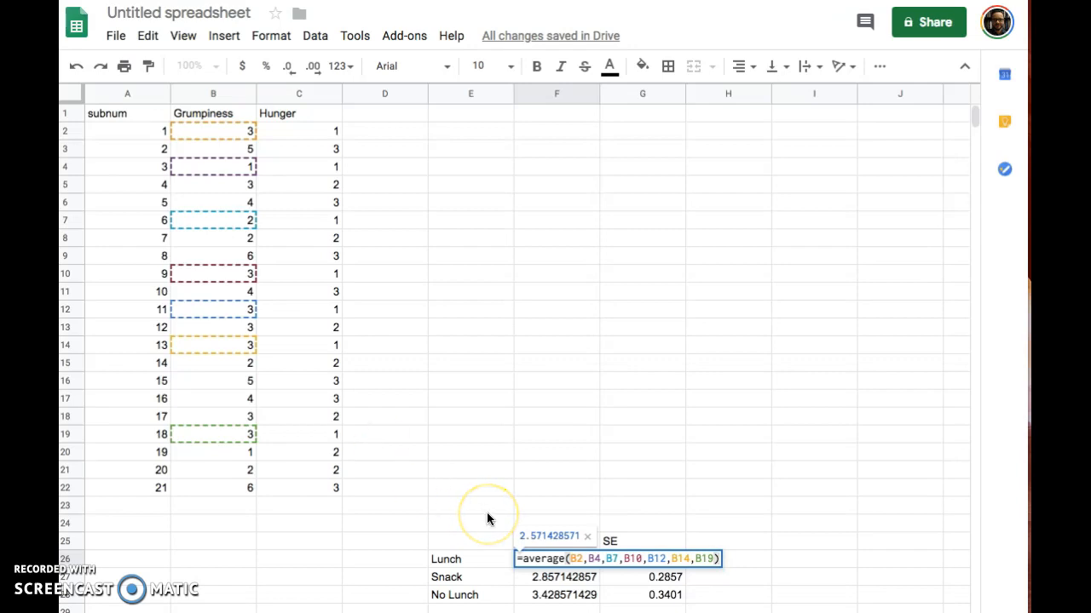
{"action": "key", "text": "Return"}
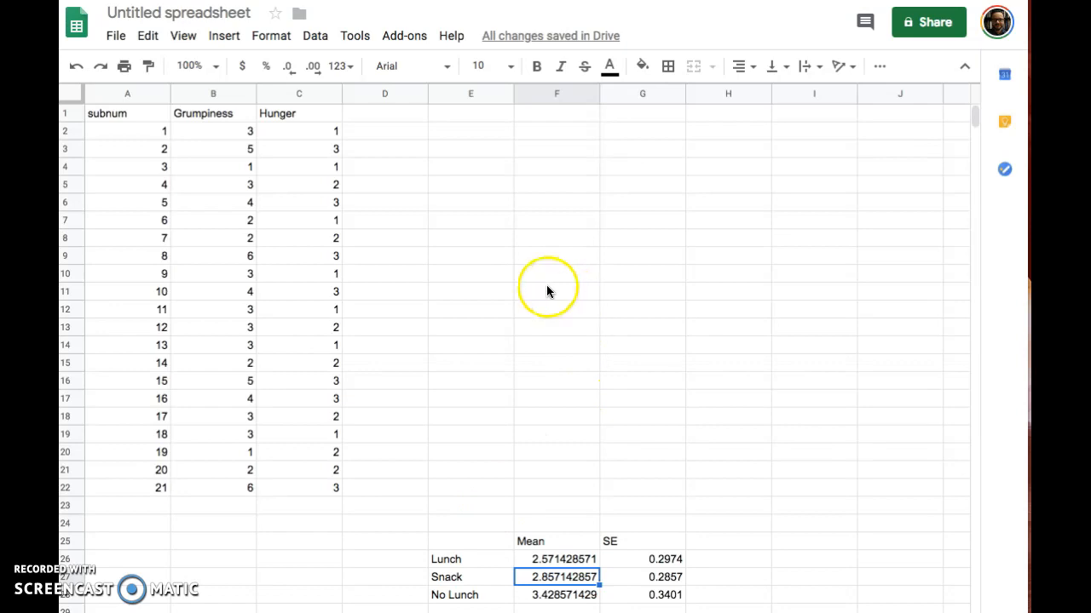
{"action": "left_click", "coordinate": [224, 36]}
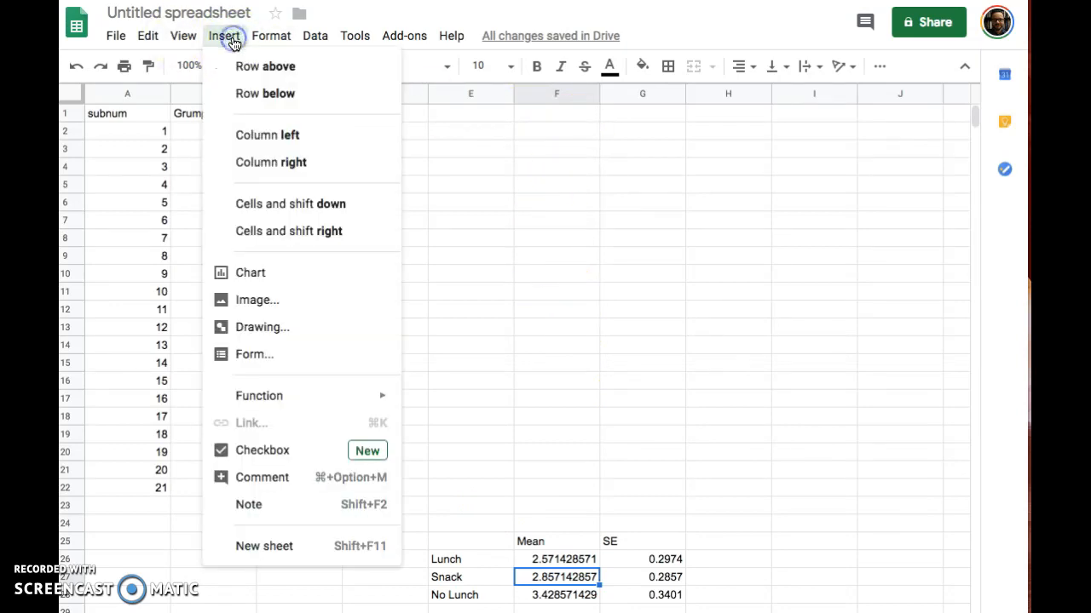
{"action": "left_click", "coordinate": [249, 273]}
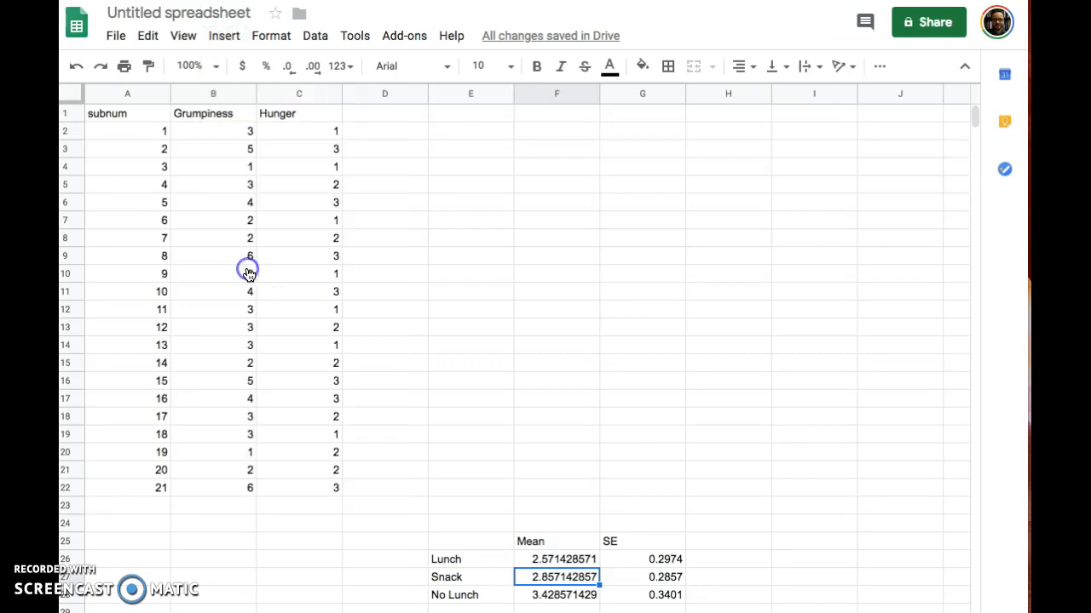
{"action": "left_click_drag", "start_coordinate": [524, 236], "coordinate": [586, 150]}
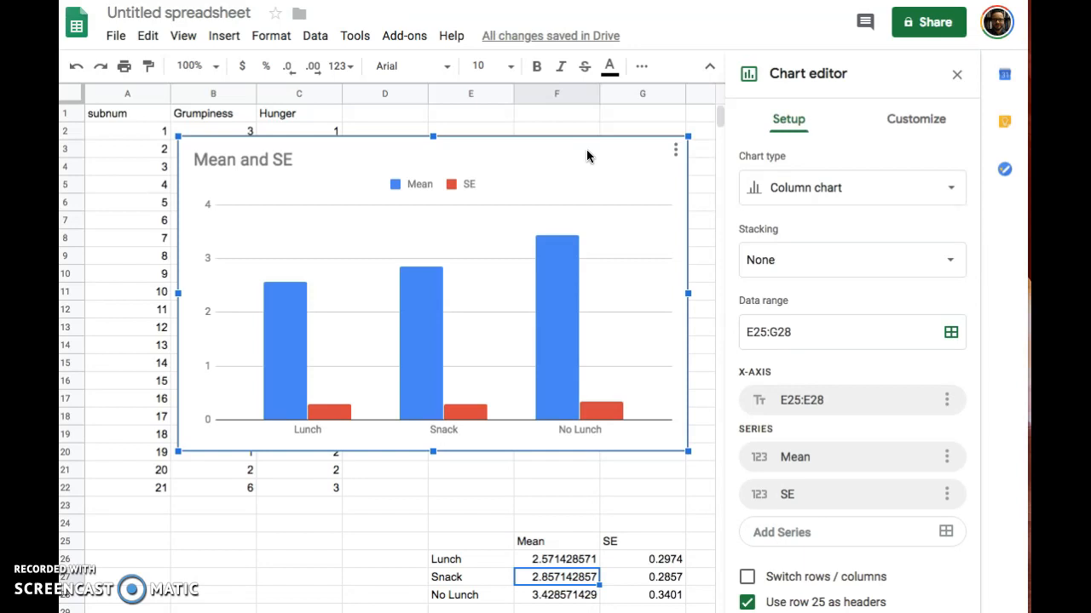
{"action": "key", "text": "Delete"}
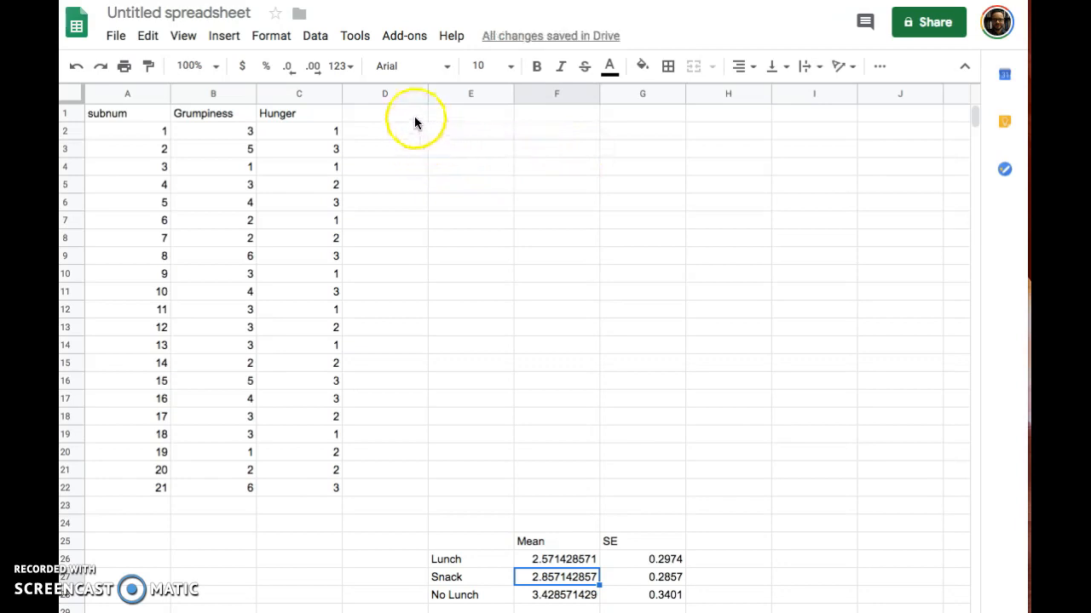
Step: Insert a blank column chart from empty cell E2 and move it up beside the data
{"action": "left_click", "coordinate": [463, 133]}
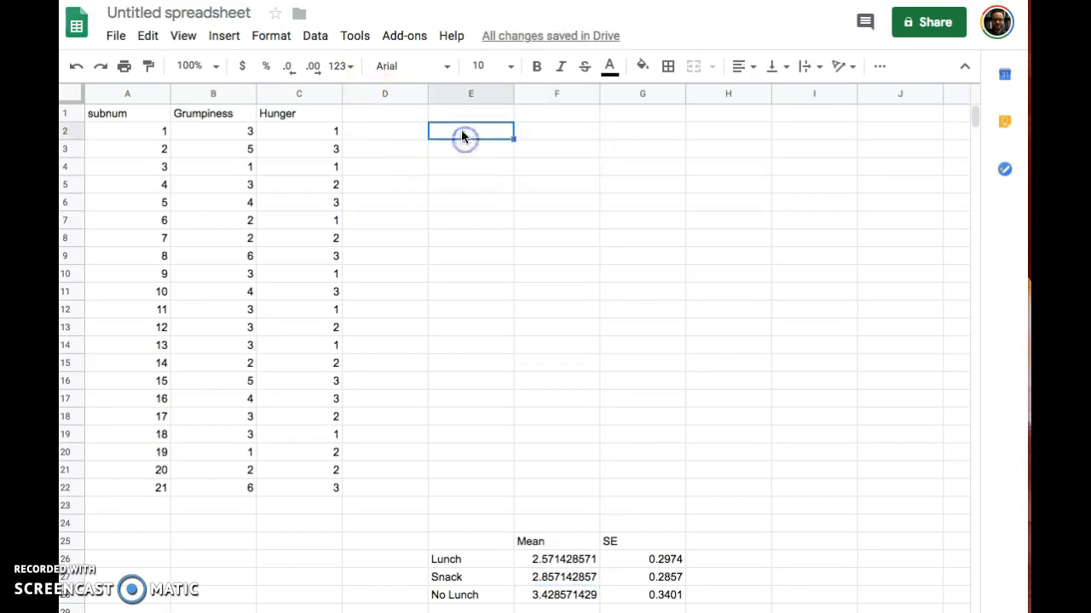
{"action": "left_click", "coordinate": [227, 38]}
{"action": "left_click", "coordinate": [276, 281]}
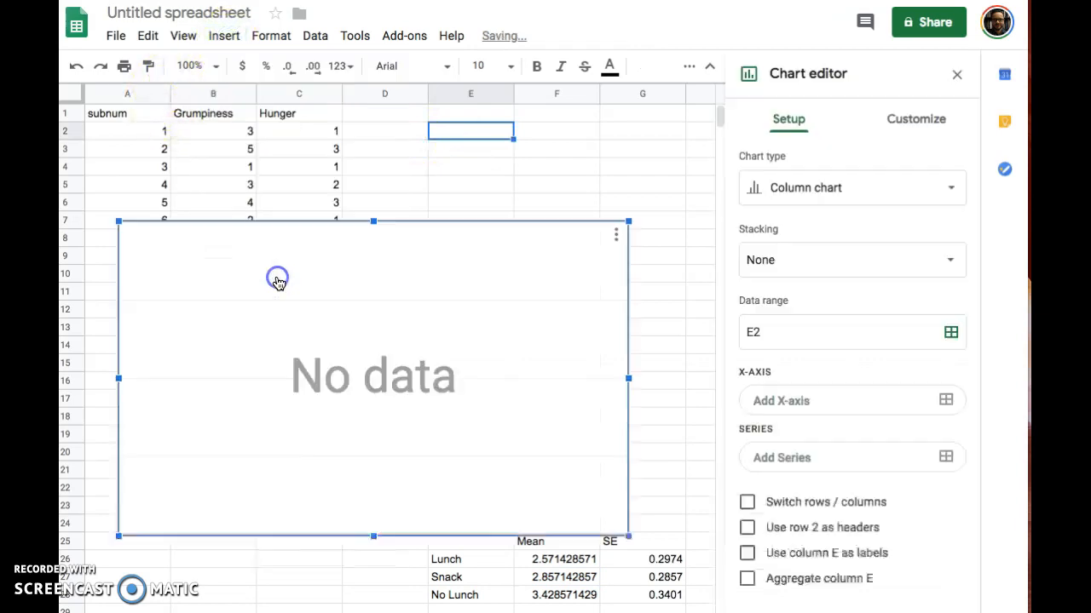
{"action": "left_click_drag", "start_coordinate": [472, 243], "coordinate": [501, 174]}
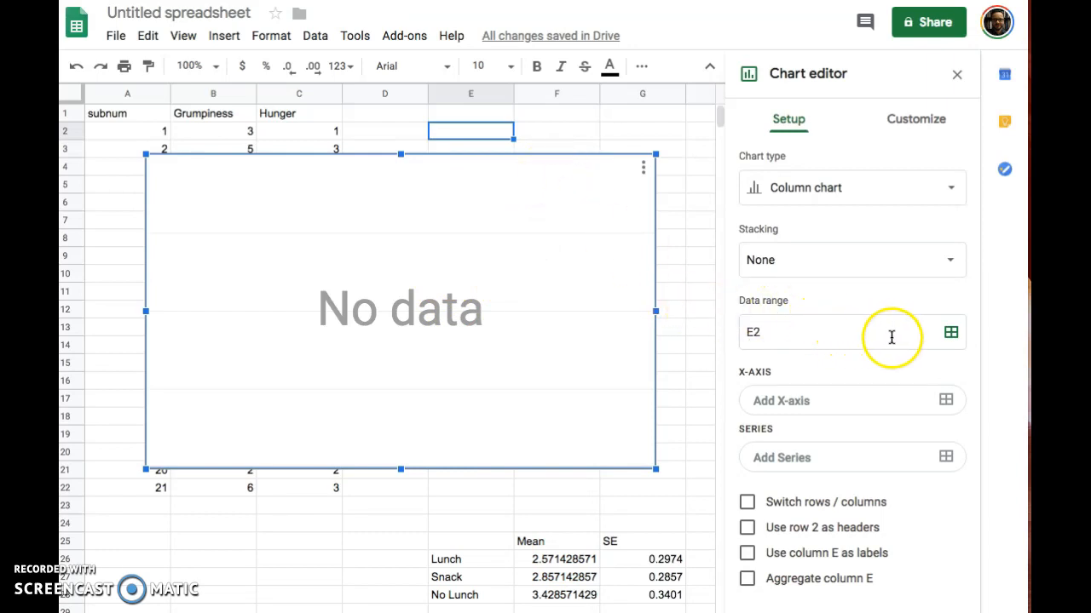
Step: Set the chart's data range to E26:F28, covering the group labels and means
{"action": "left_click", "coordinate": [951, 335]}
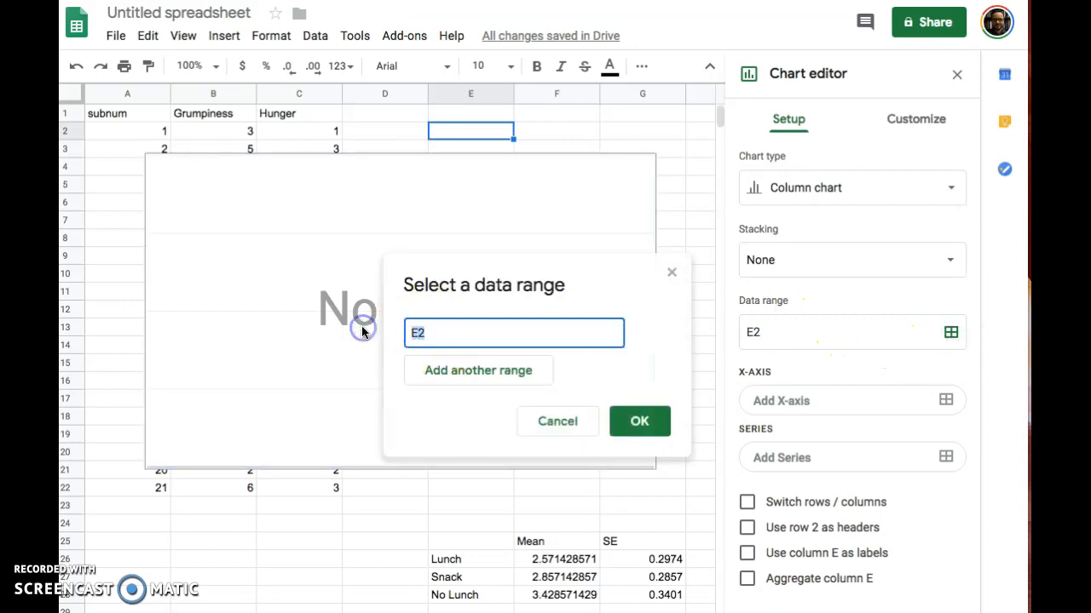
{"action": "left_click", "coordinate": [510, 560]}
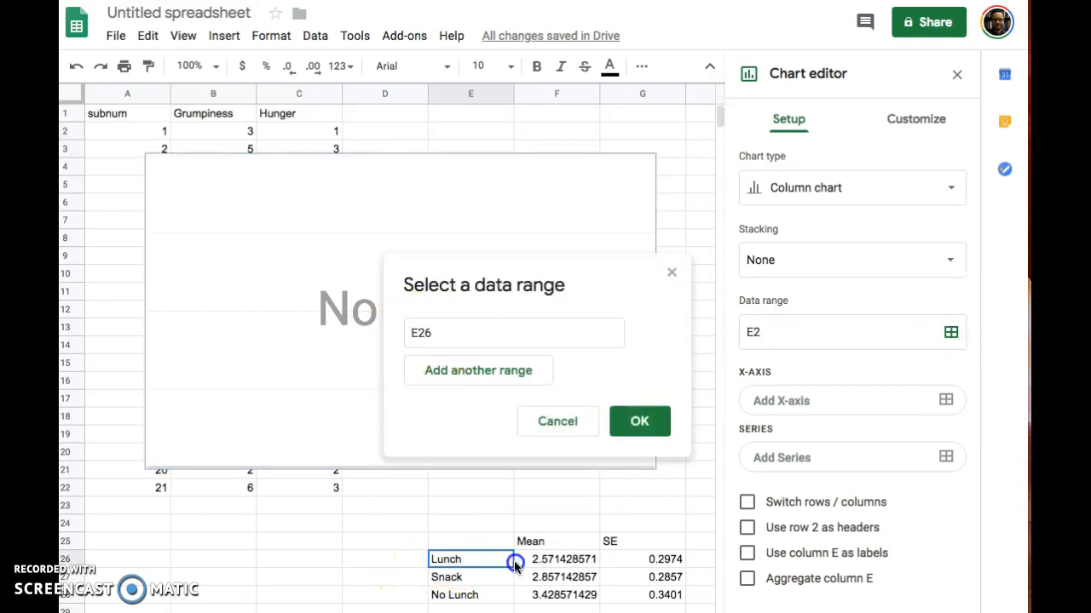
{"action": "left_click_drag", "start_coordinate": [514, 560], "coordinate": [554, 589]}
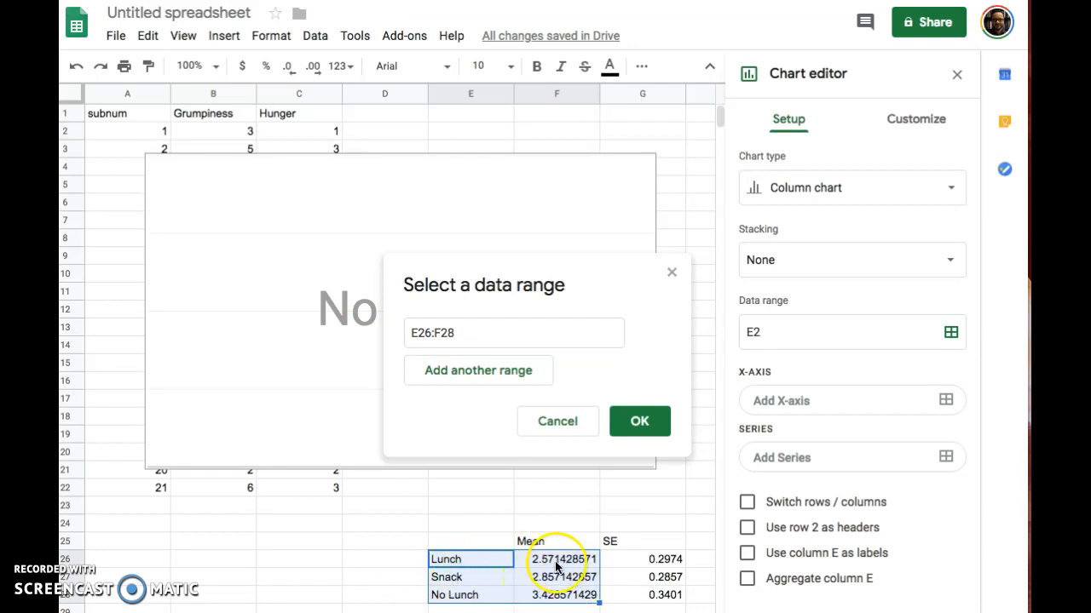
{"action": "left_click", "coordinate": [641, 423]}
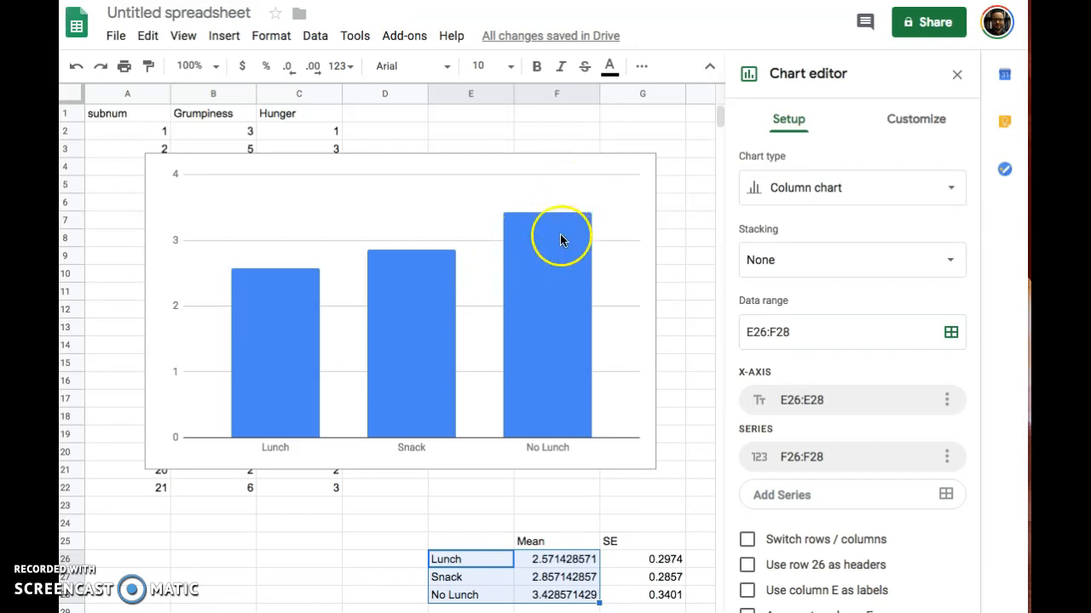
Step: Switch rows and columns so Lunch, Snack and No Lunch become separate series
{"action": "left_click", "coordinate": [269, 294]}
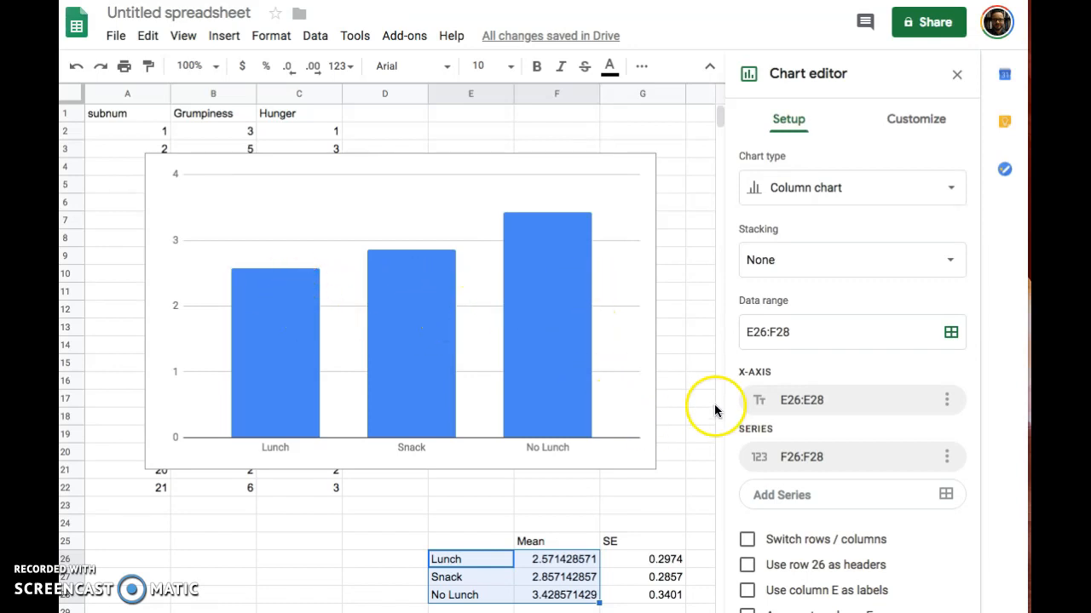
{"action": "left_click", "coordinate": [747, 541]}
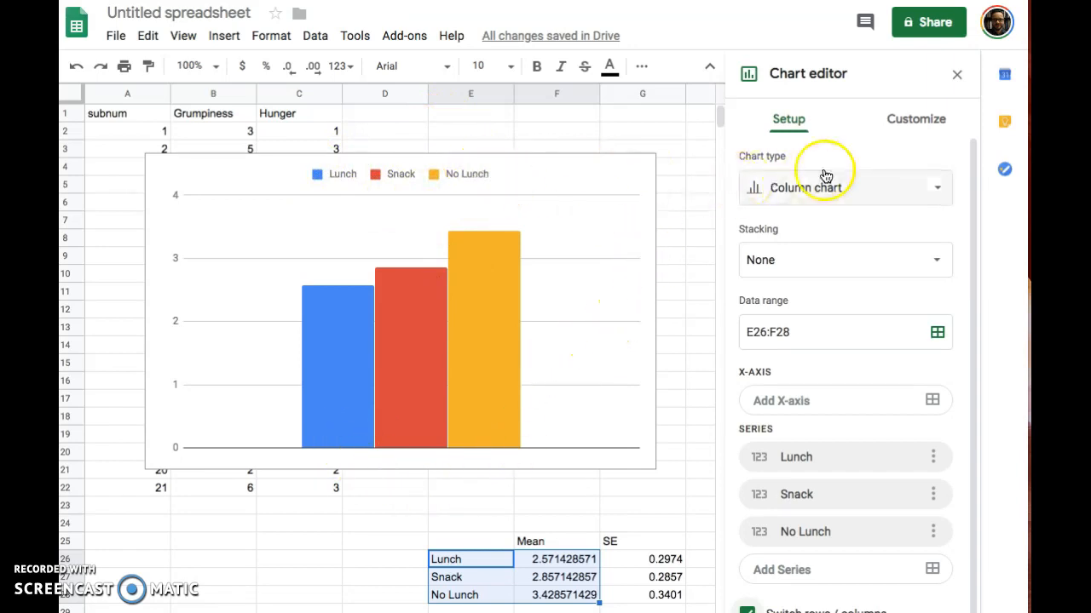
Step: Set the chart legend position to Bottom in the Customize Legend settings
{"action": "left_click", "coordinate": [905, 125]}
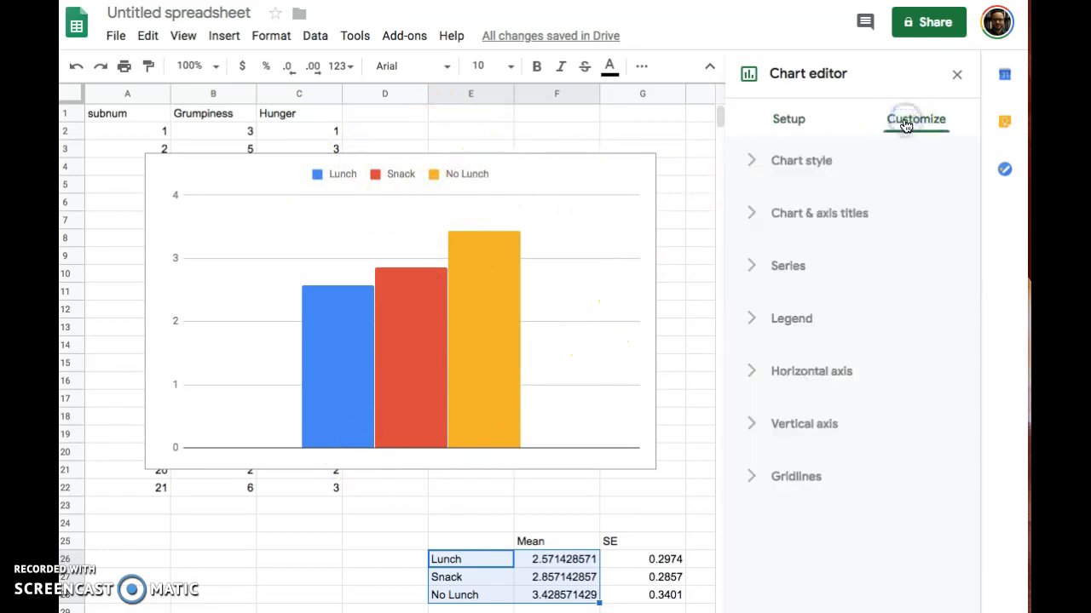
{"action": "left_click", "coordinate": [784, 322]}
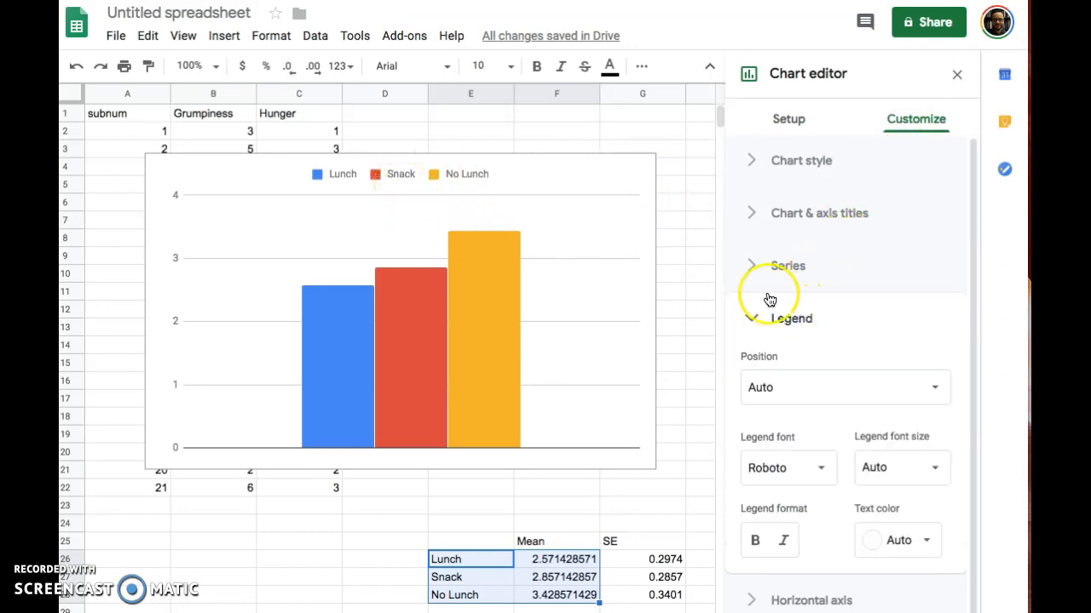
{"action": "left_click", "coordinate": [820, 386]}
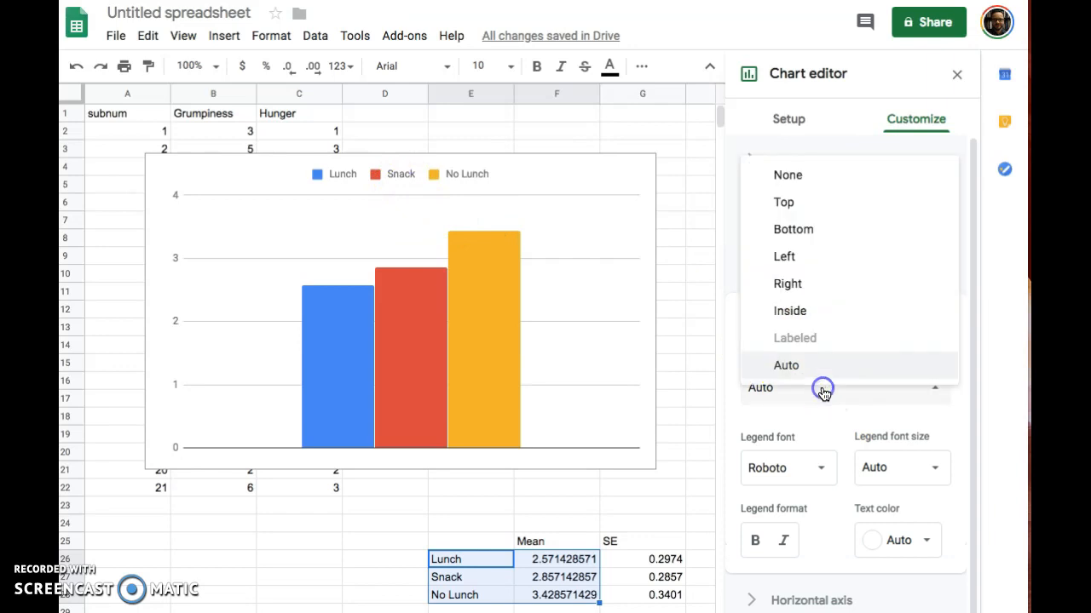
{"action": "left_click", "coordinate": [839, 228]}
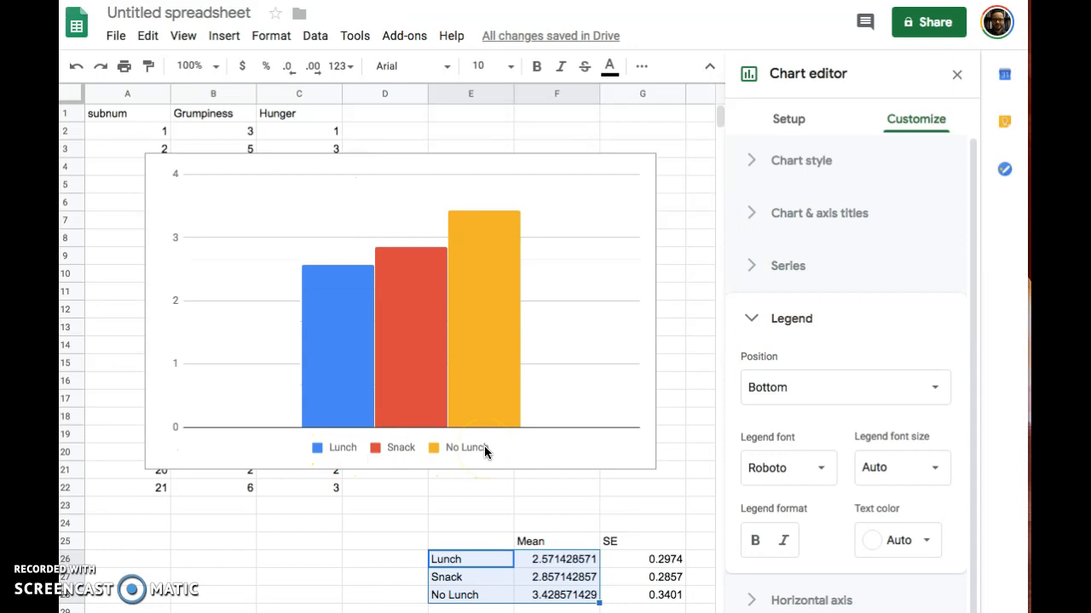
{"action": "left_click", "coordinate": [801, 320]}
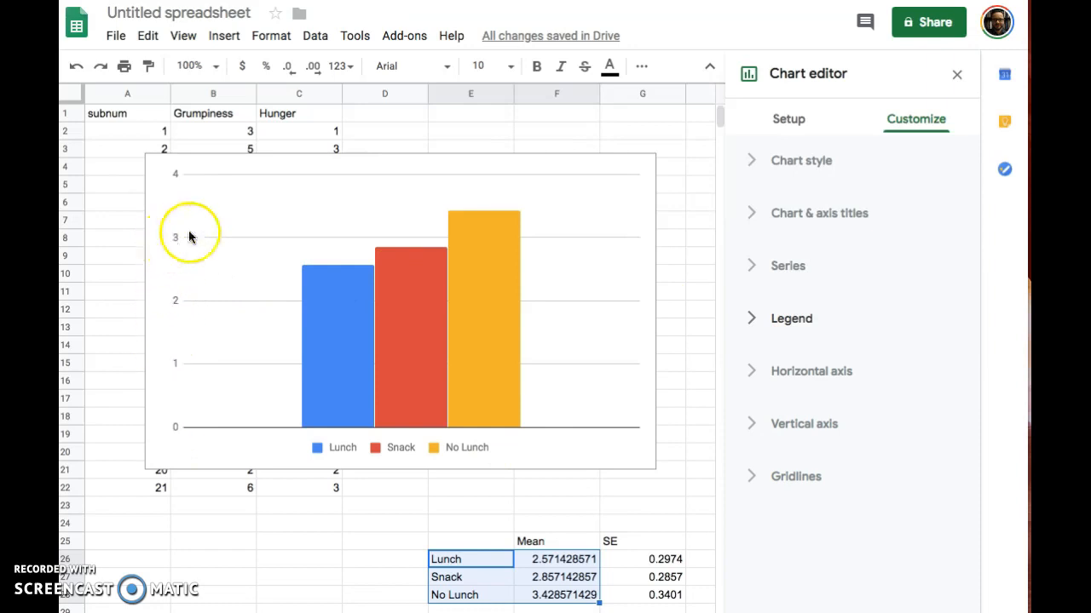
Step: Give the chart the vertical axis title 'Grumpiness'
{"action": "left_click", "coordinate": [823, 219]}
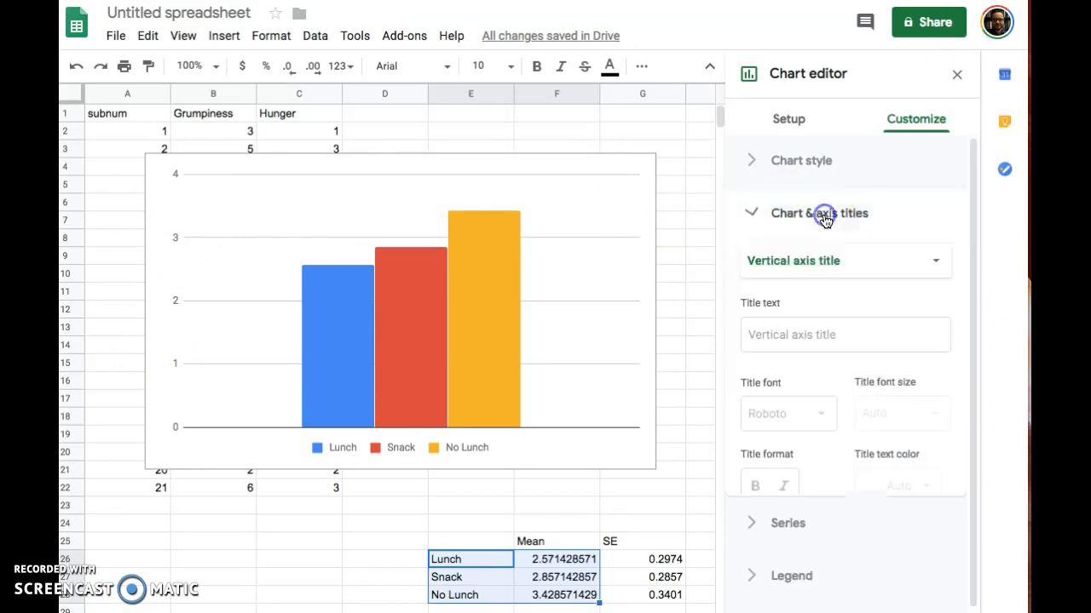
{"action": "left_click", "coordinate": [823, 263]}
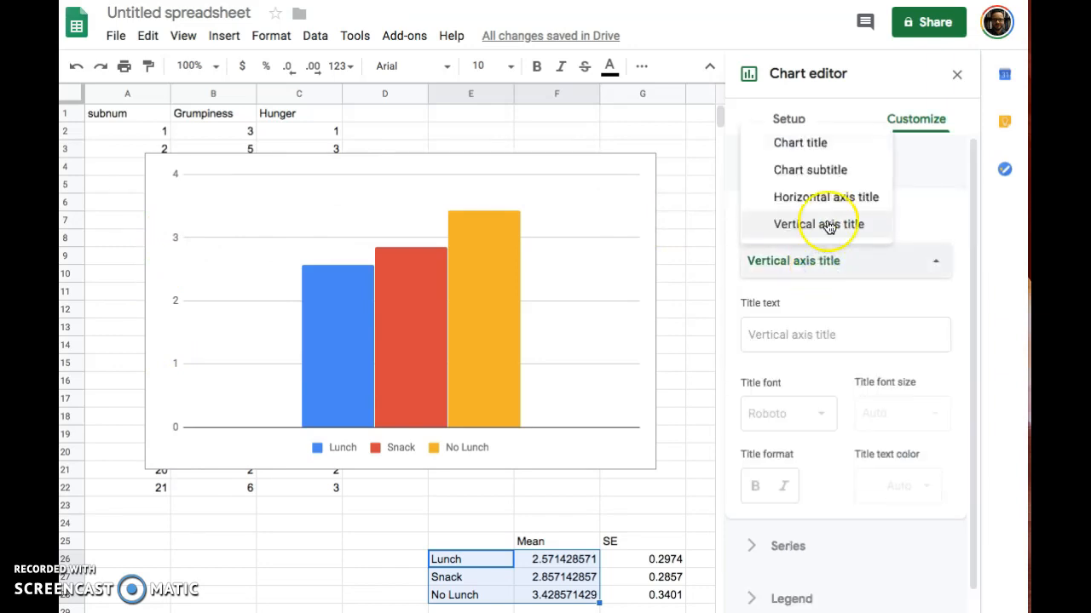
{"action": "left_click", "coordinate": [826, 226]}
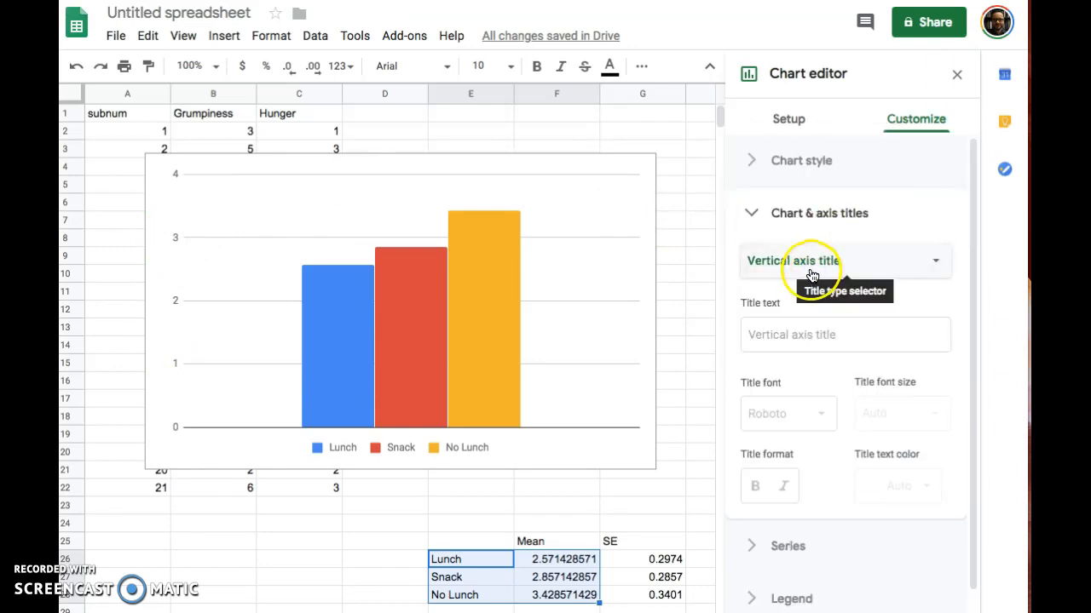
{"action": "left_click", "coordinate": [785, 343]}
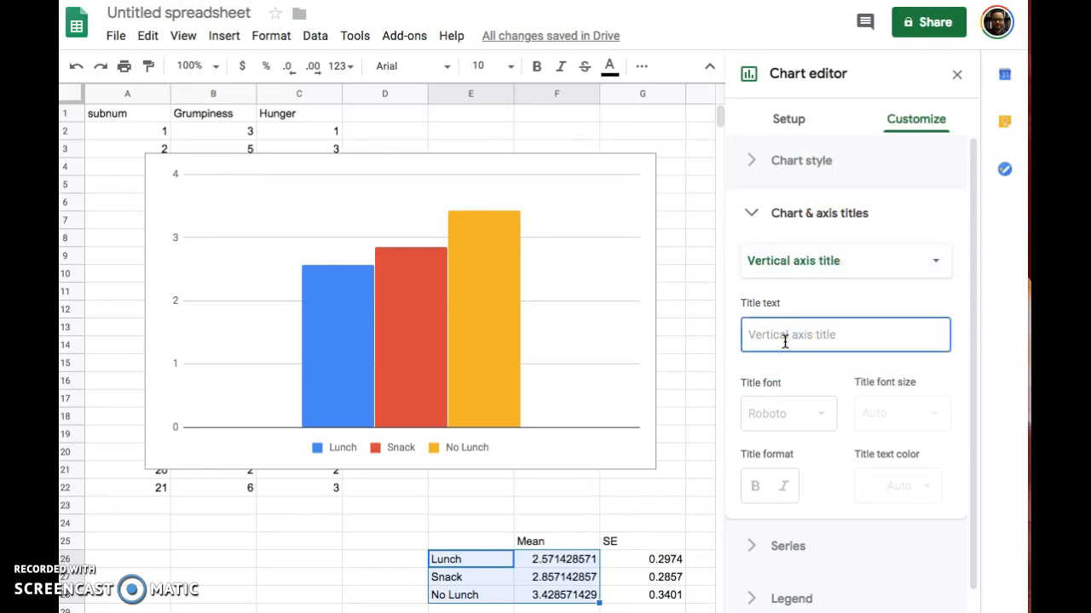
{"action": "type", "text": "Grumpiness"}
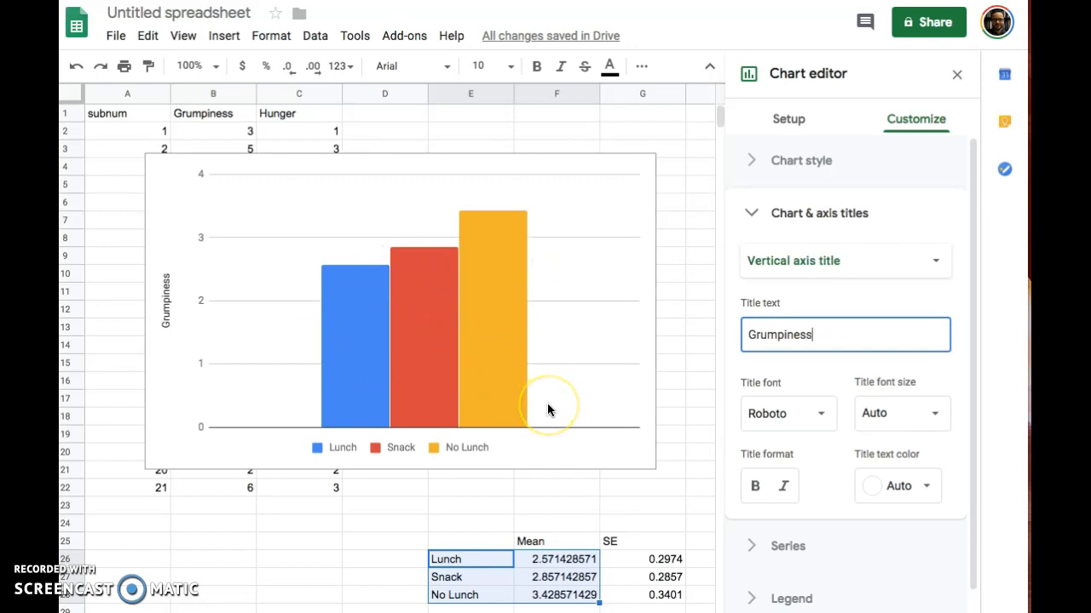
{"action": "left_click", "coordinate": [902, 124]}
{"action": "left_click", "coordinate": [795, 216]}
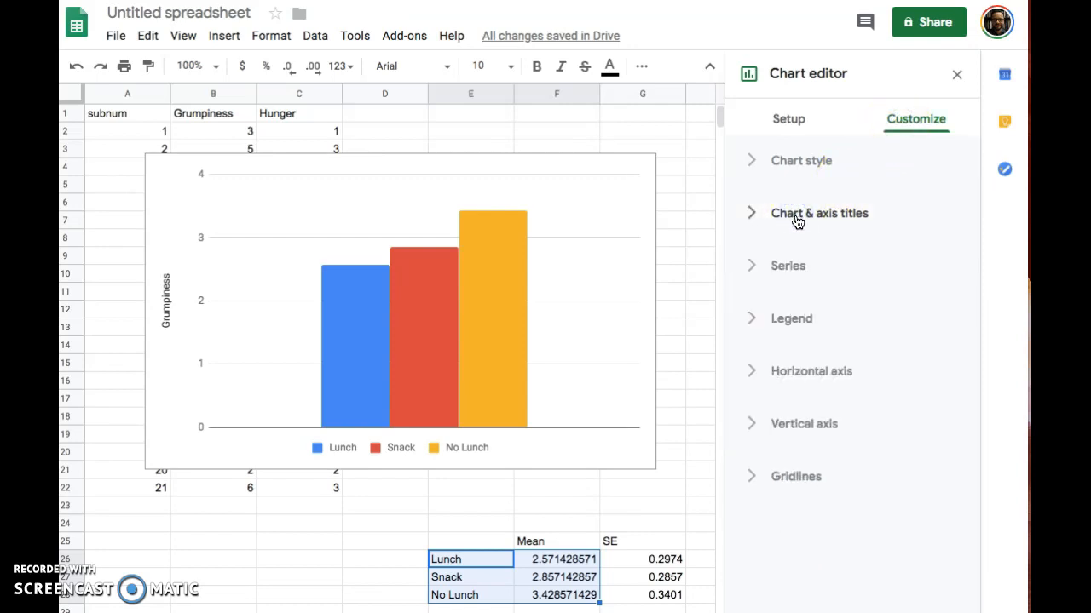
Step: Recolour the No Lunch bar light grey in the Series settings
{"action": "left_click", "coordinate": [798, 262]}
{"action": "left_click_drag", "start_coordinate": [974, 247], "coordinate": [967, 391]}
{"action": "left_click", "coordinate": [487, 305]}
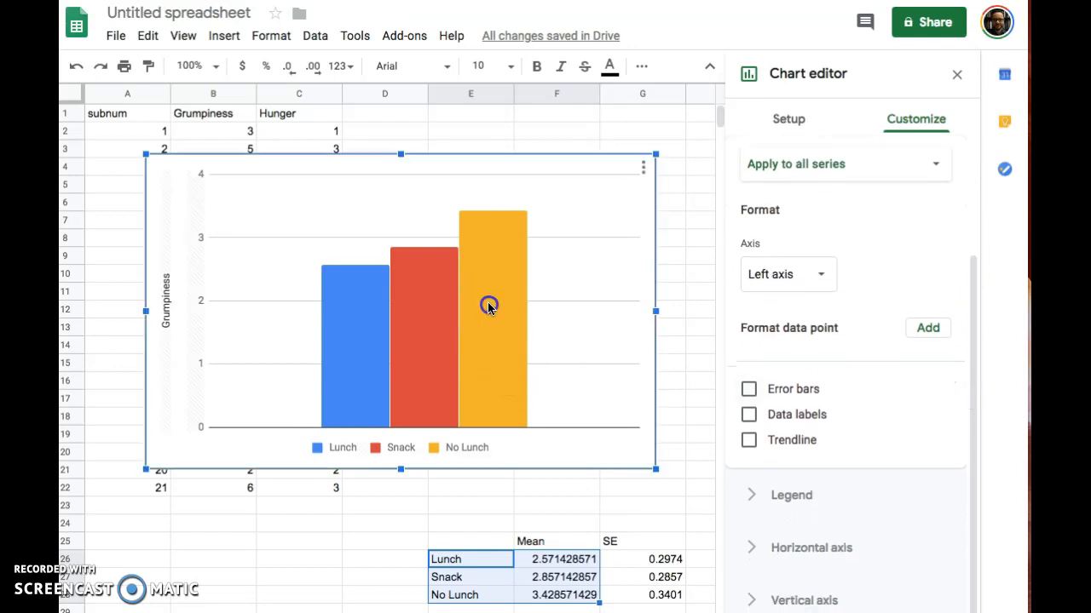
{"action": "left_click", "coordinate": [500, 294]}
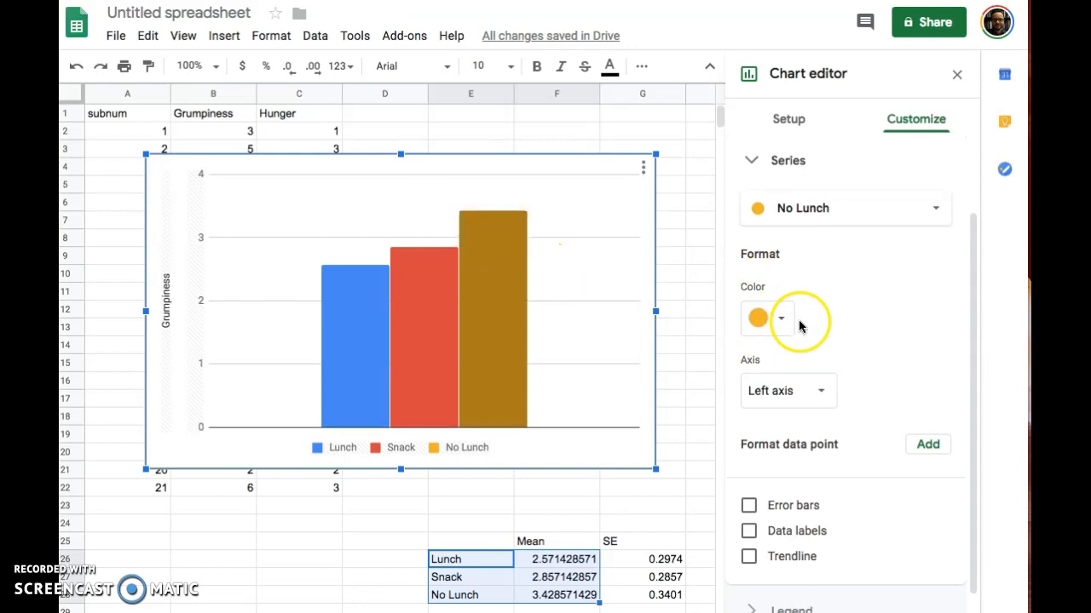
{"action": "left_click", "coordinate": [780, 322]}
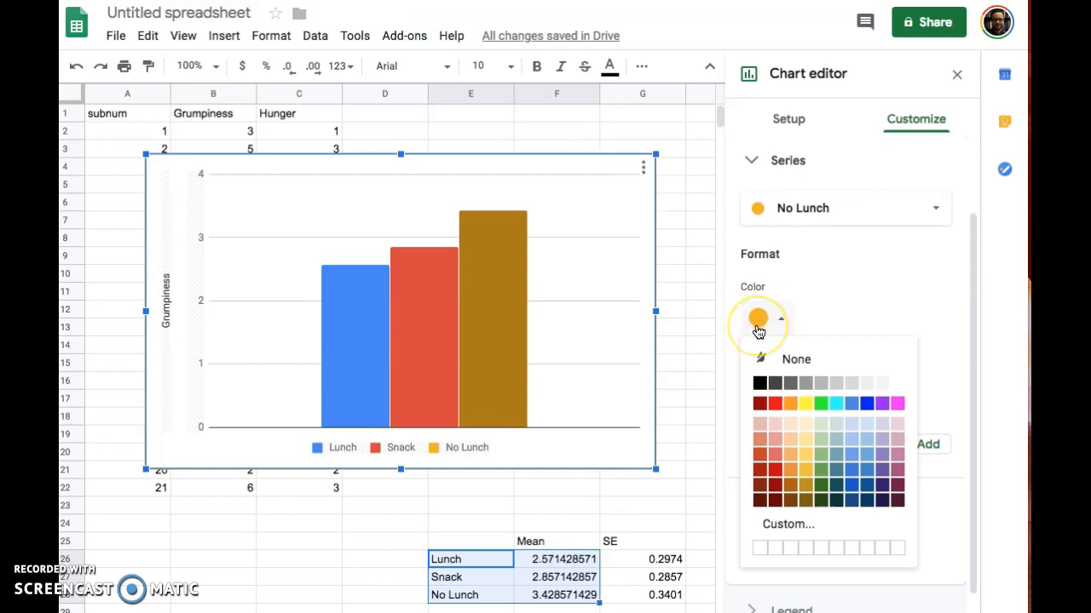
{"action": "left_click", "coordinate": [851, 385]}
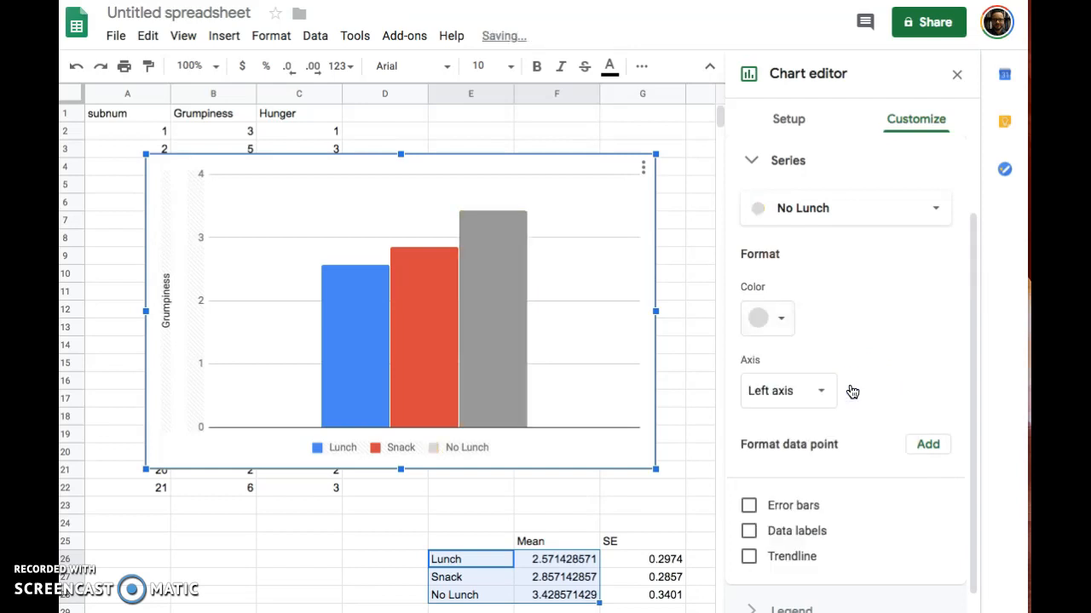
Step: Recolour the Snack and Lunch bars light grey as well
{"action": "left_click", "coordinate": [439, 304]}
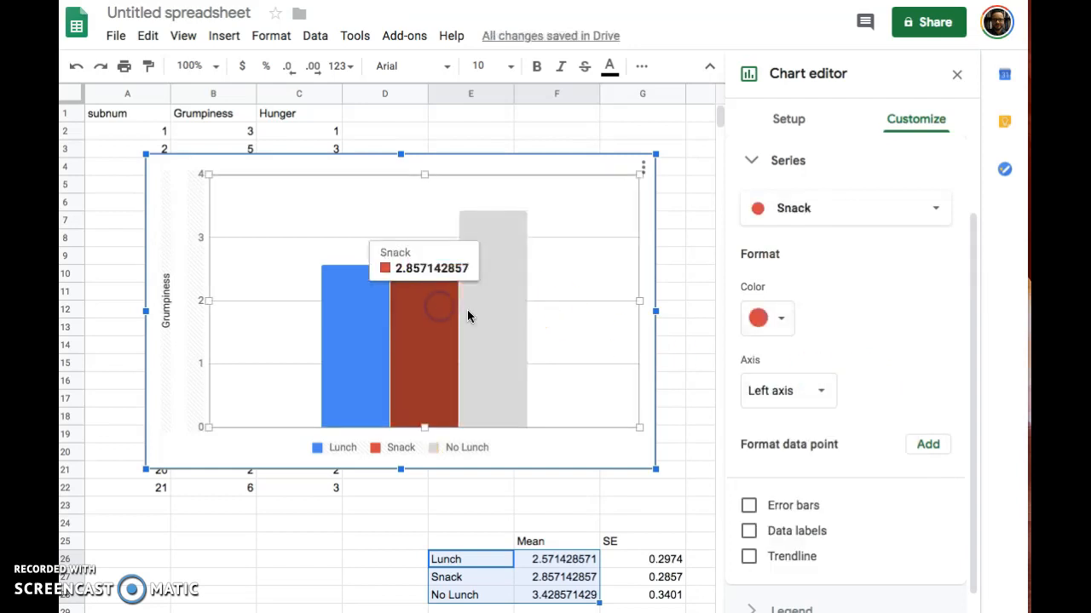
{"action": "left_click", "coordinate": [781, 318]}
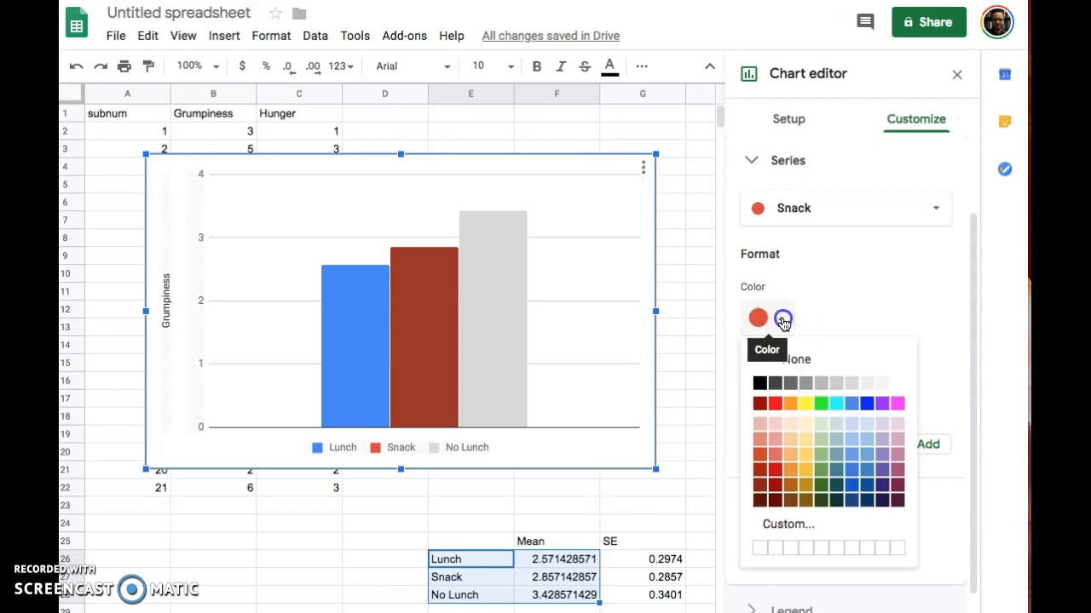
{"action": "left_click", "coordinate": [851, 385]}
{"action": "left_click", "coordinate": [376, 323]}
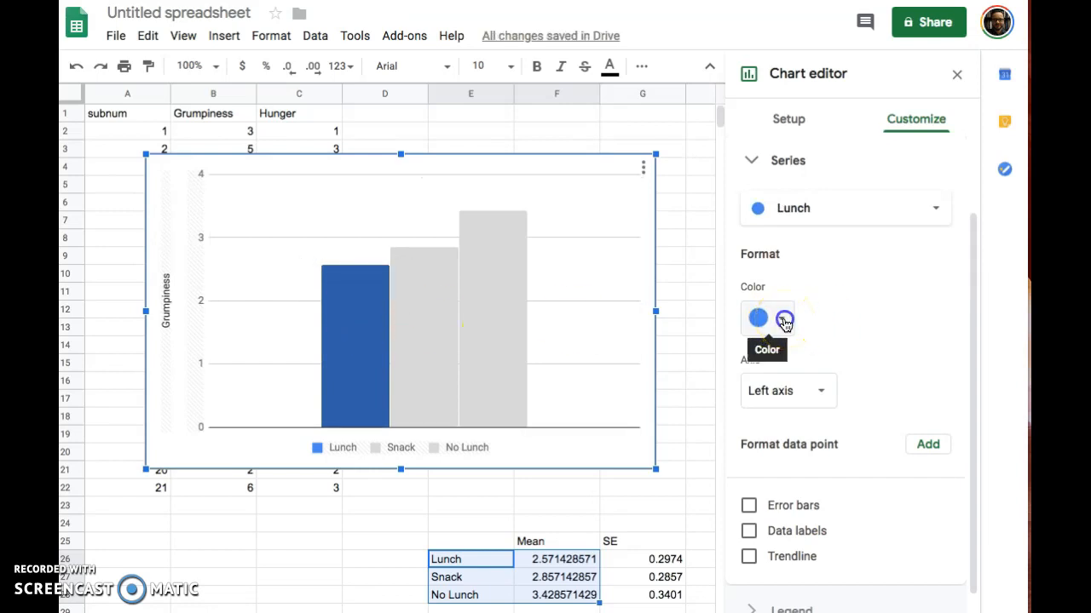
{"action": "left_click", "coordinate": [783, 320]}
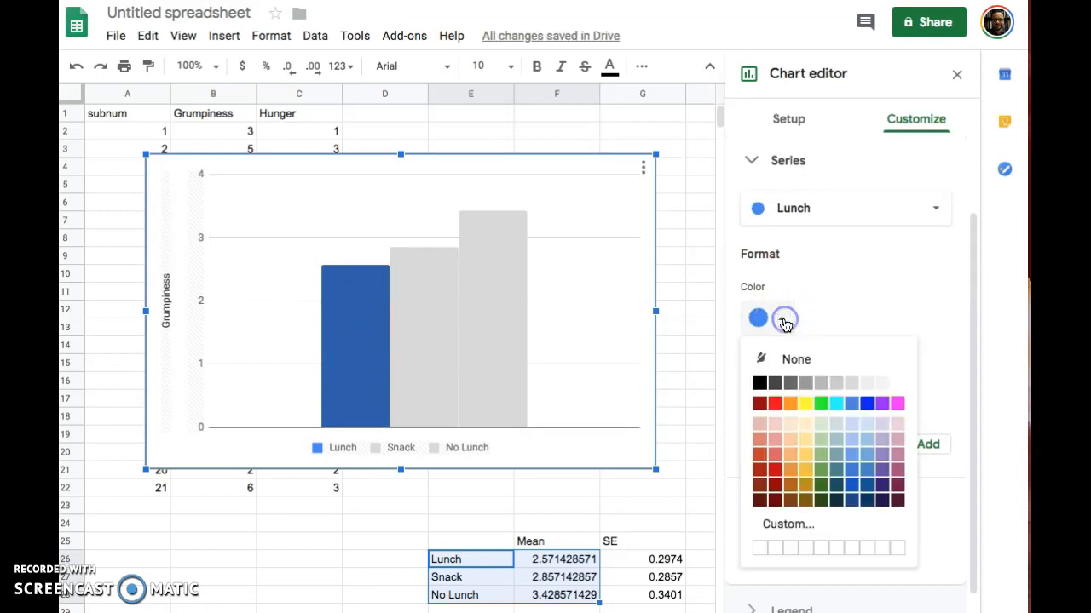
{"action": "left_click", "coordinate": [852, 384]}
{"action": "left_click", "coordinate": [591, 397]}
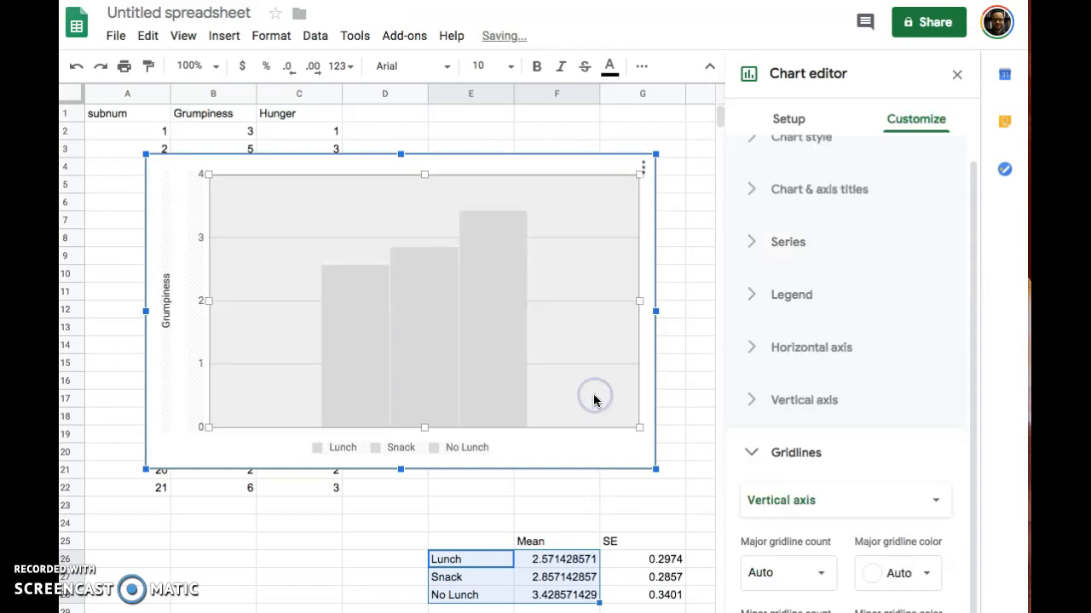
{"action": "left_click", "coordinate": [592, 448]}
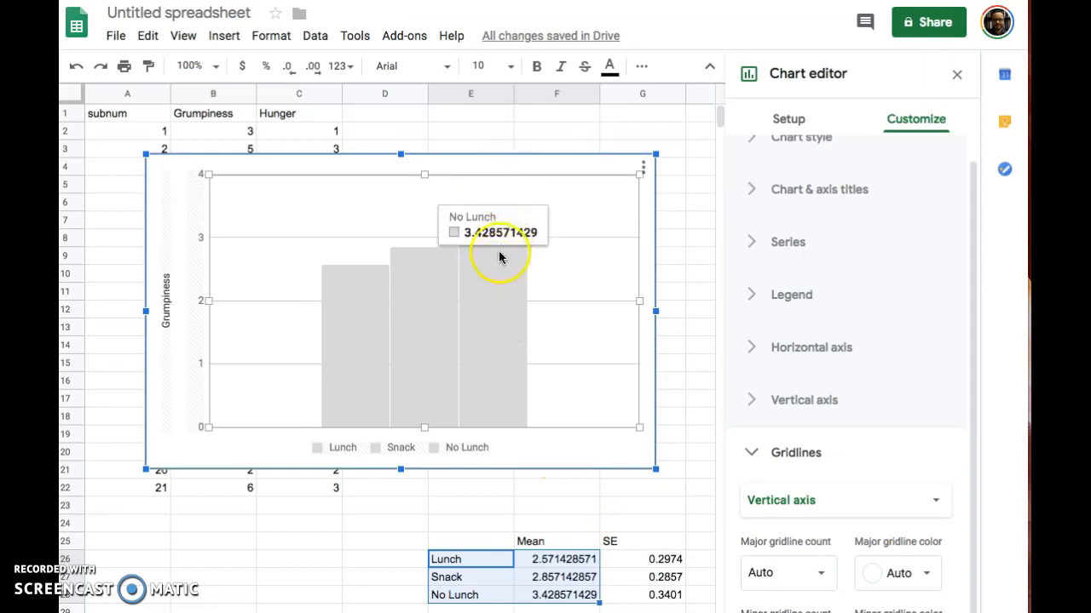
Step: Turn on constant-type error bars for the No Lunch series, sized 0.3401
{"action": "left_click", "coordinate": [502, 282]}
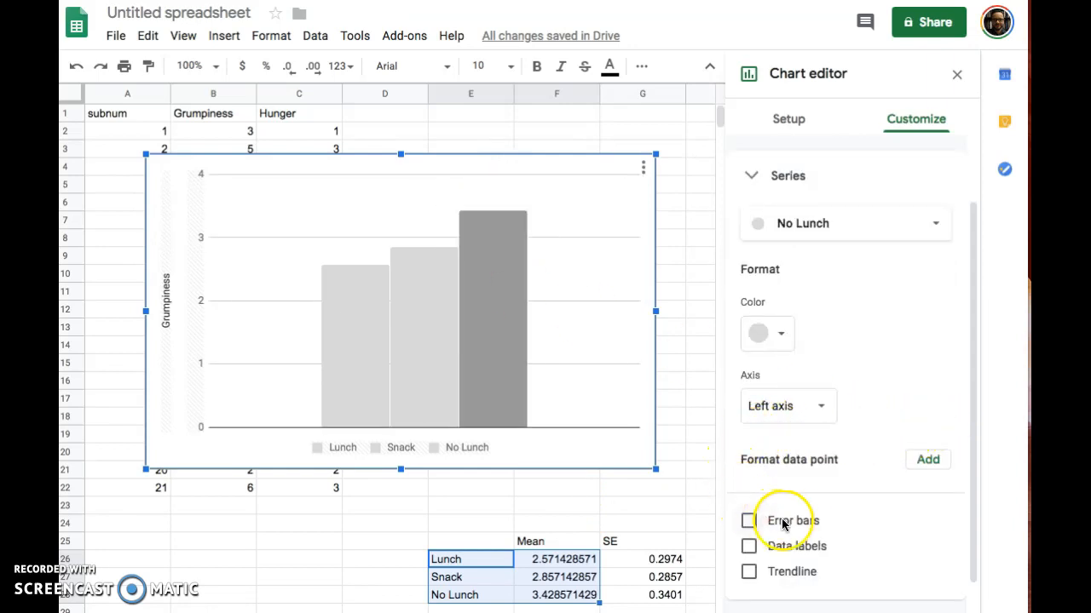
{"action": "left_click", "coordinate": [748, 520]}
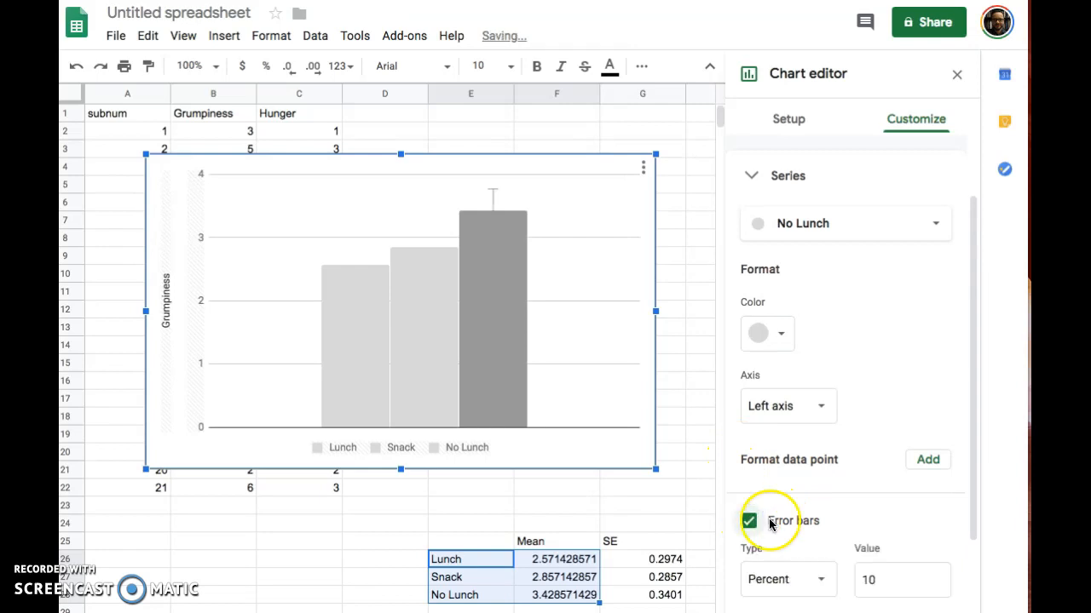
{"action": "left_click_drag", "start_coordinate": [977, 449], "coordinate": [984, 576]}
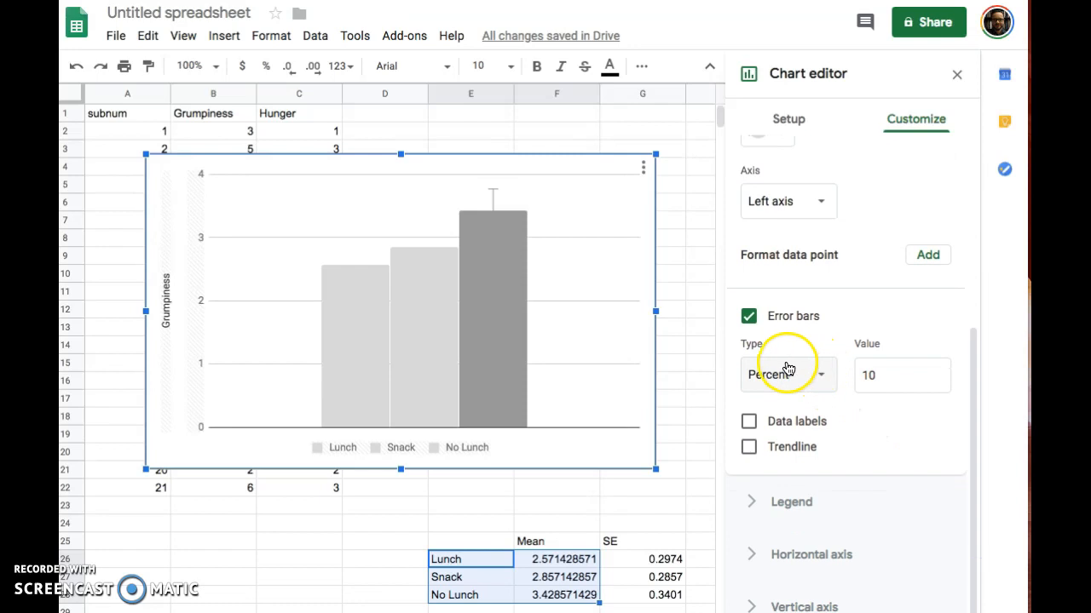
{"action": "left_click", "coordinate": [817, 380]}
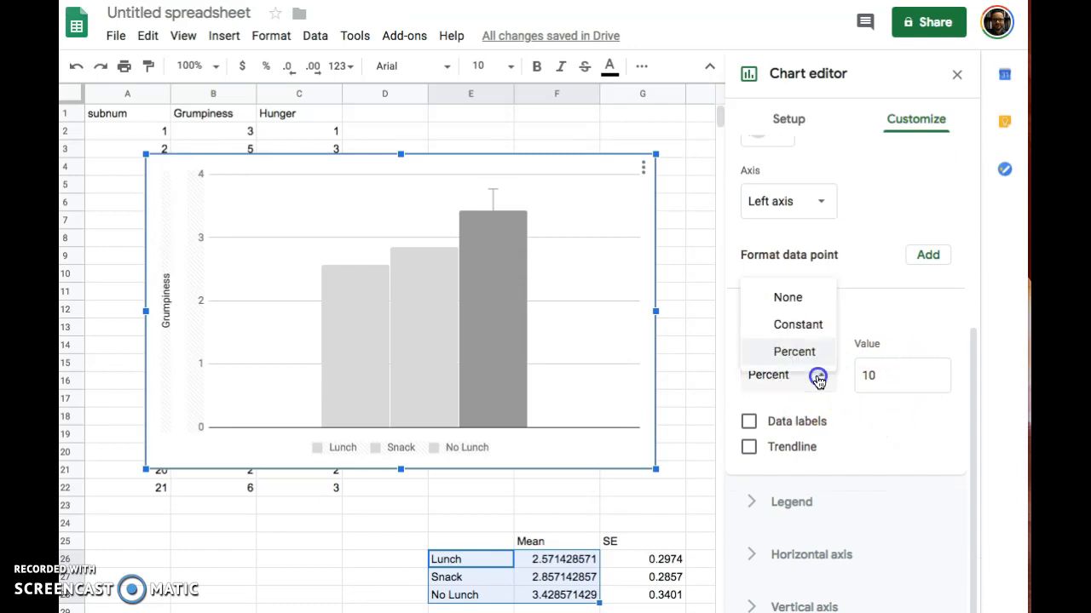
{"action": "left_click", "coordinate": [801, 328]}
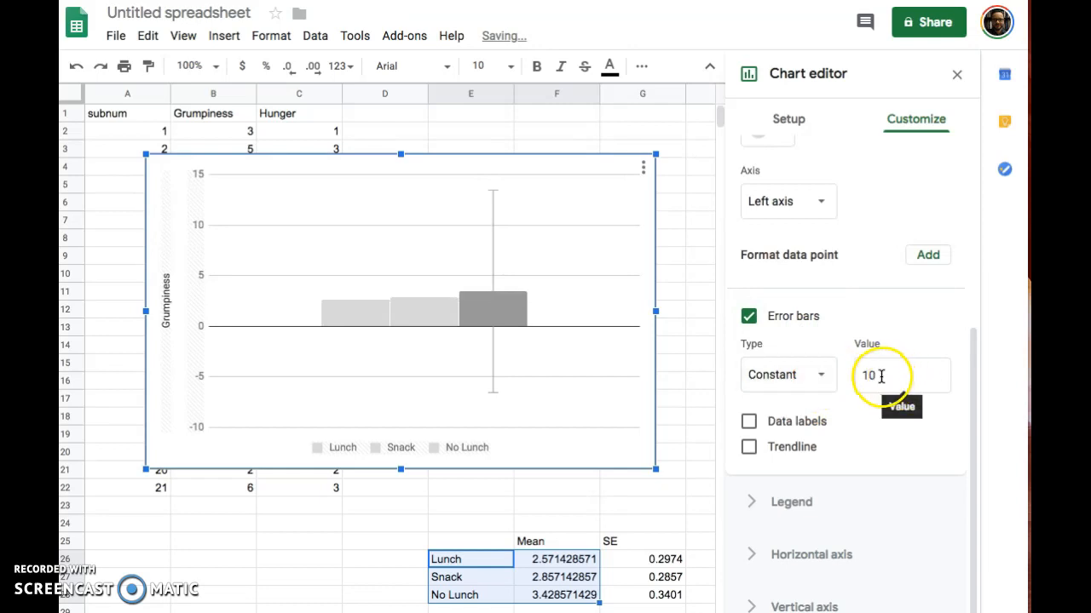
{"action": "left_click_drag", "start_coordinate": [881, 378], "coordinate": [838, 379]}
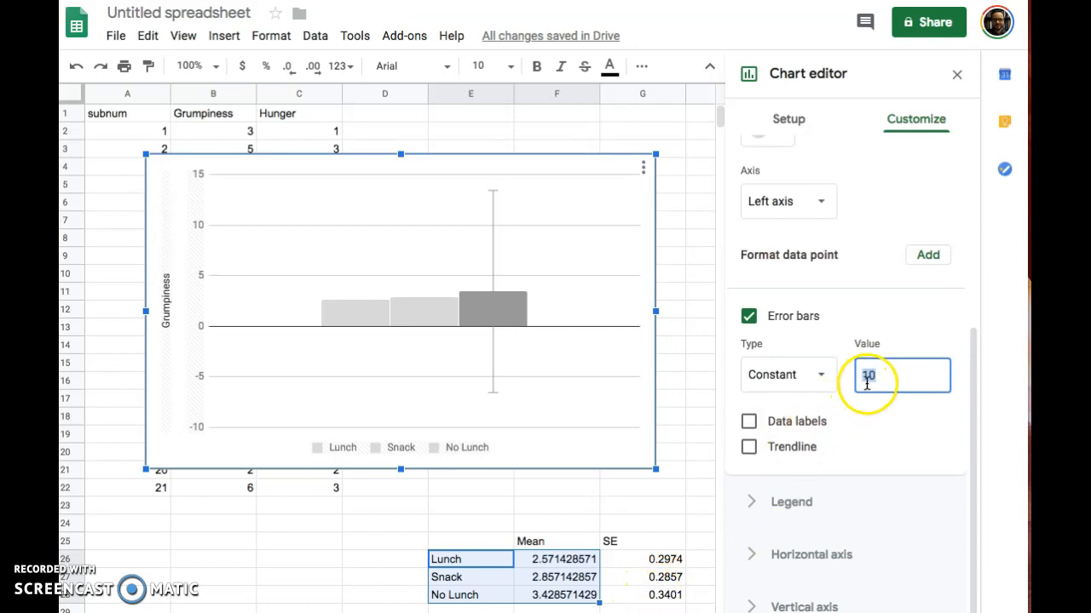
{"action": "left_click_drag", "start_coordinate": [889, 375], "coordinate": [857, 375]}
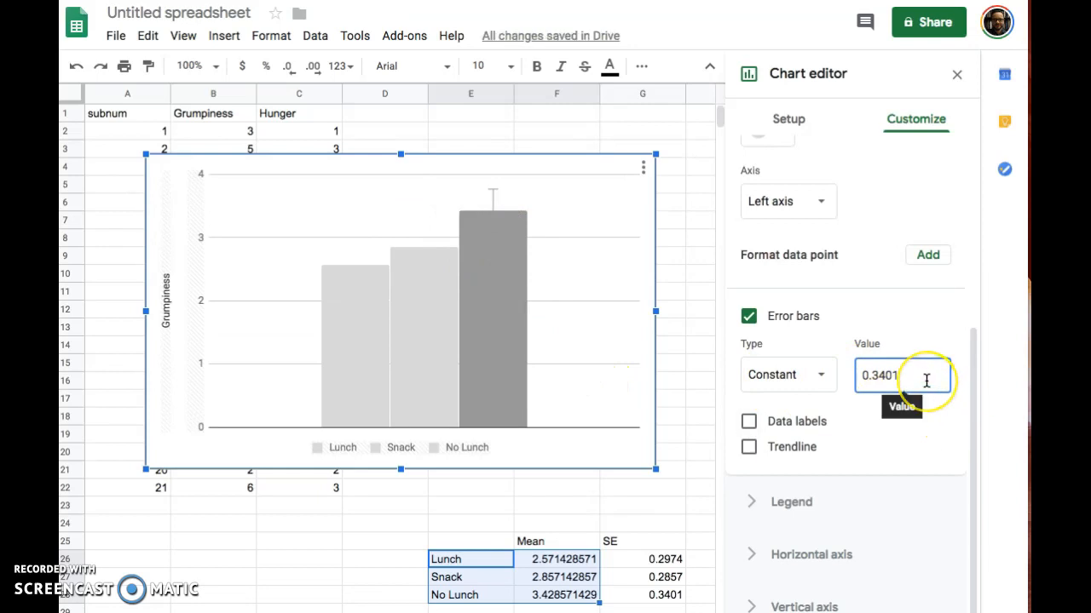
Step: Add constant error bars of .2857 to the Snack series
{"action": "left_click", "coordinate": [439, 307]}
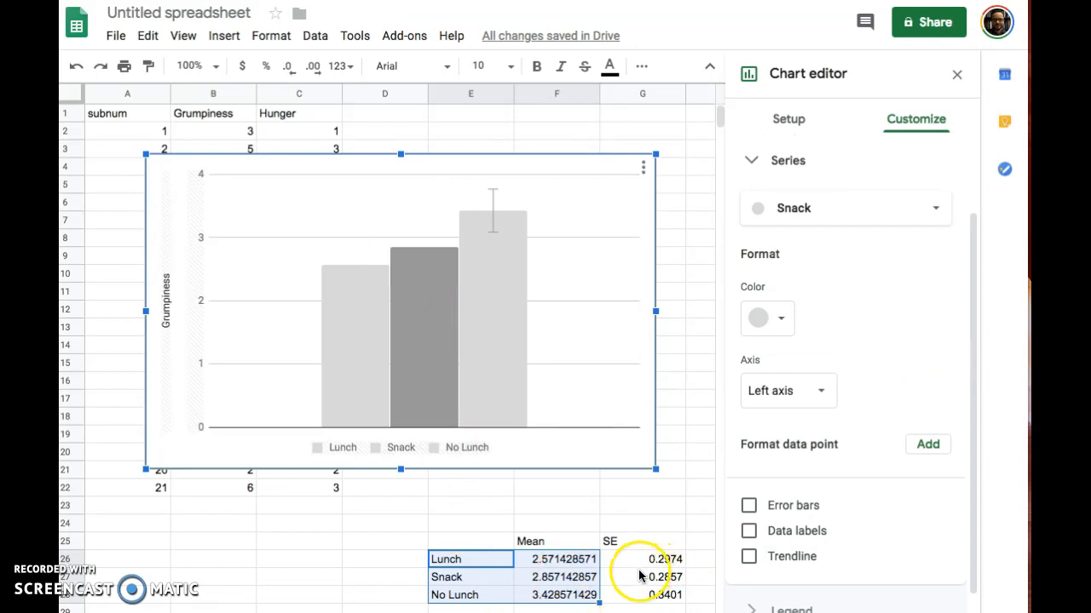
{"action": "left_click", "coordinate": [793, 506]}
{"action": "left_click", "coordinate": [801, 565]}
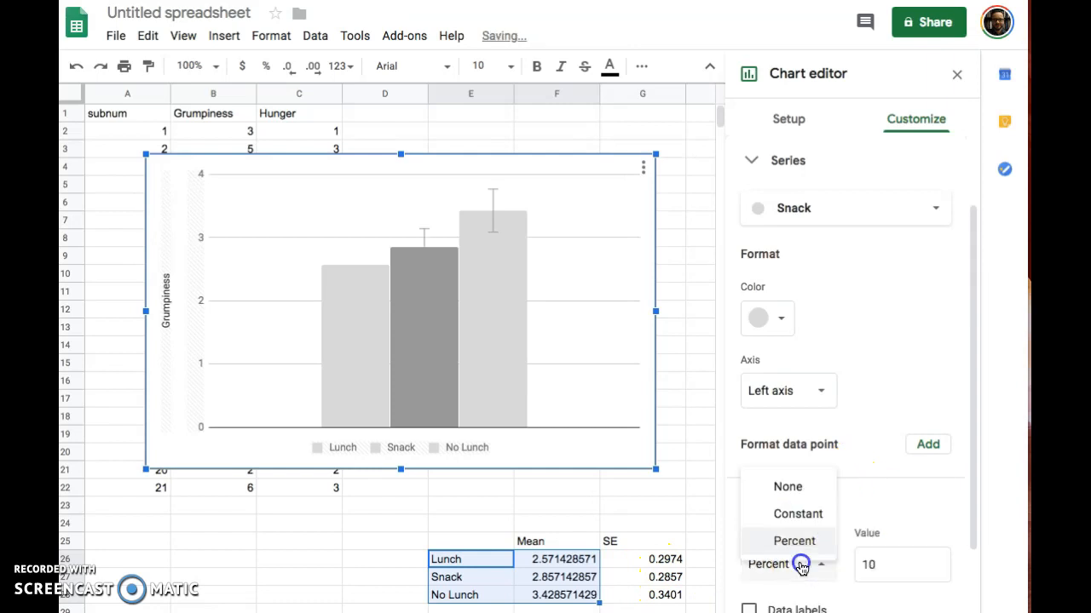
{"action": "left_click", "coordinate": [804, 514]}
{"action": "left_click_drag", "start_coordinate": [896, 567], "coordinate": [826, 558]}
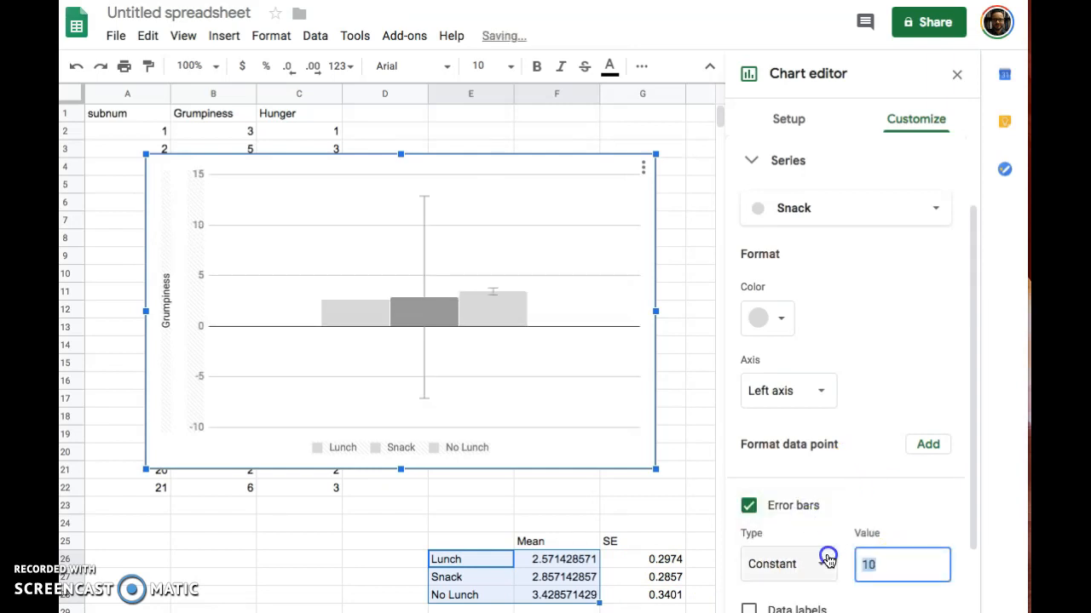
{"action": "type", "text": "."}
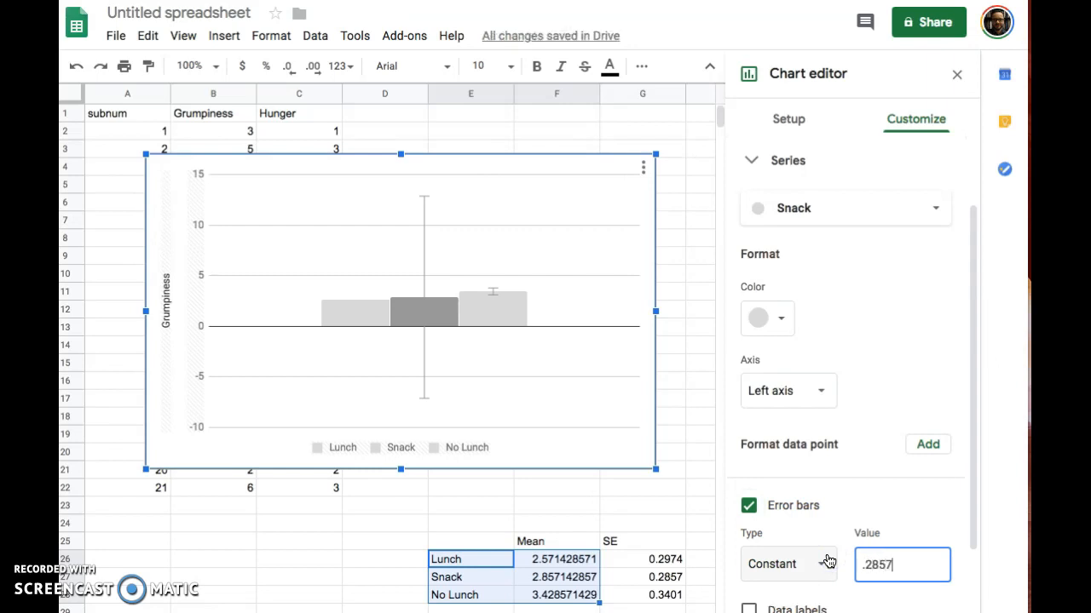
{"action": "type", "text": "2857"}
{"action": "left_click", "coordinate": [890, 553]}
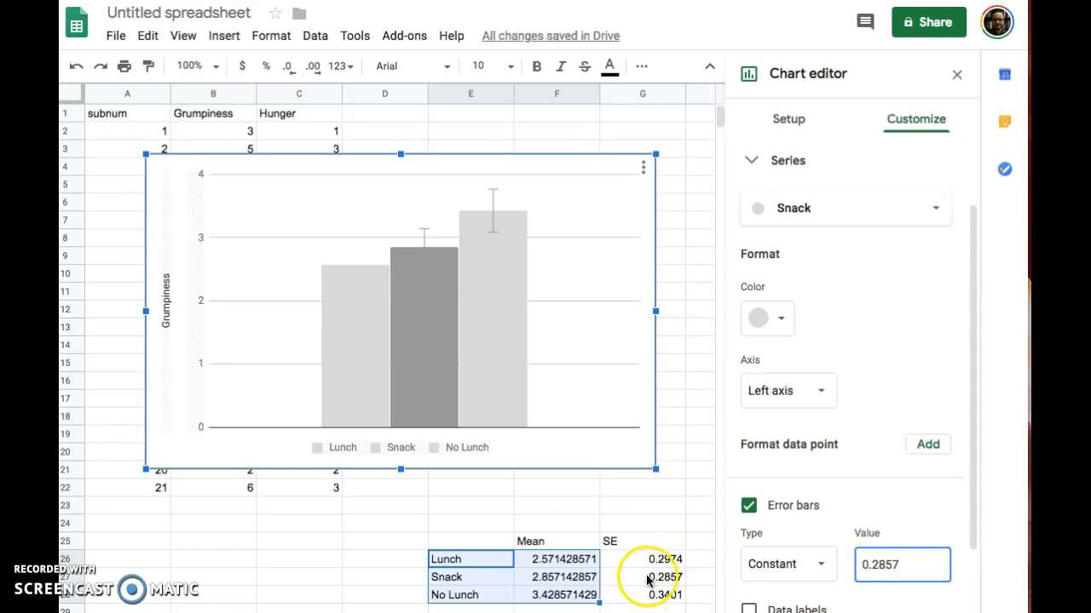
{"action": "left_click", "coordinate": [369, 333]}
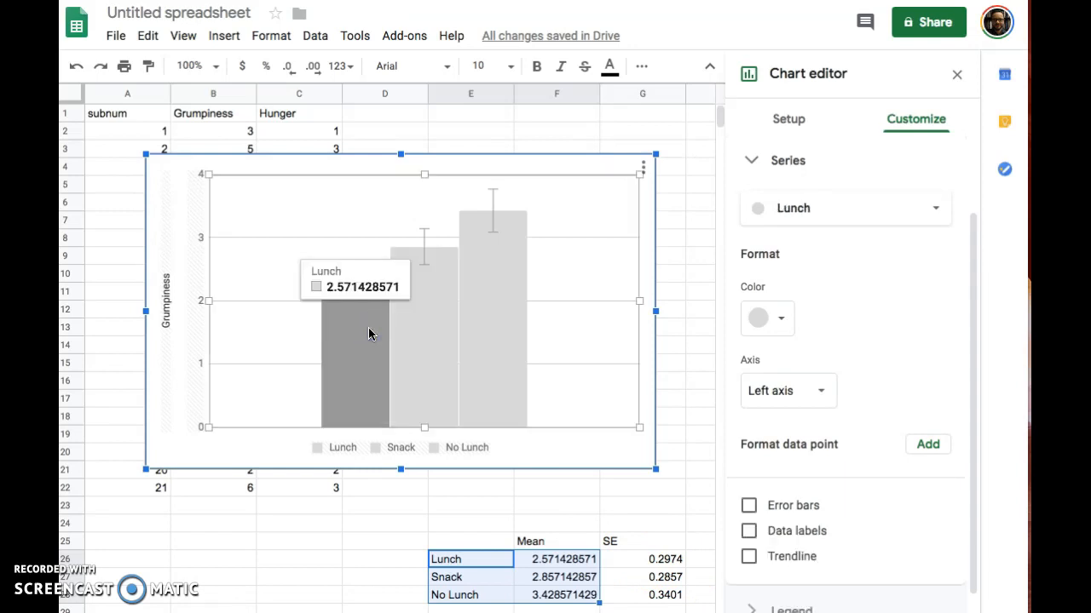
Step: Turn on constant error bars of .2974 for the Lunch series
{"action": "left_click", "coordinate": [749, 508]}
{"action": "left_click", "coordinate": [806, 568]}
{"action": "left_click", "coordinate": [804, 516]}
{"action": "left_click", "coordinate": [879, 568]}
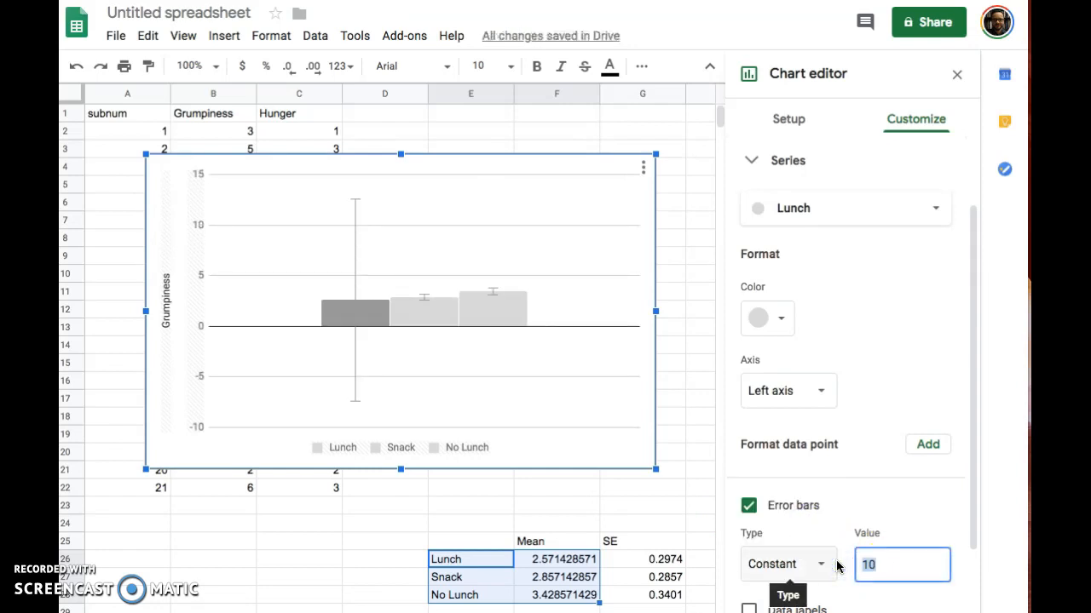
{"action": "type", "text": ".2974"}
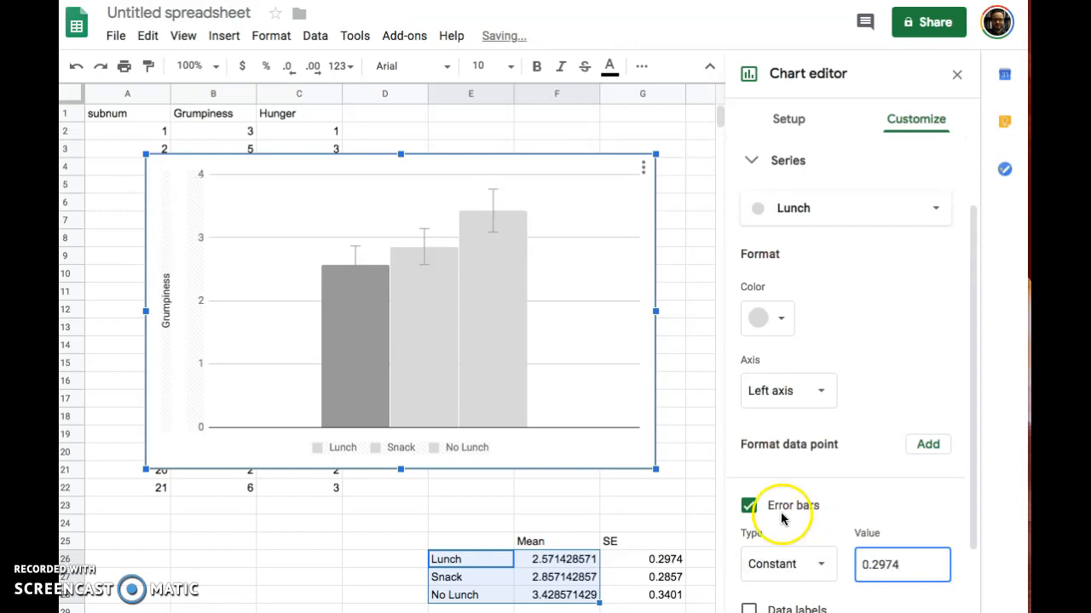
{"action": "left_click", "coordinate": [611, 449]}
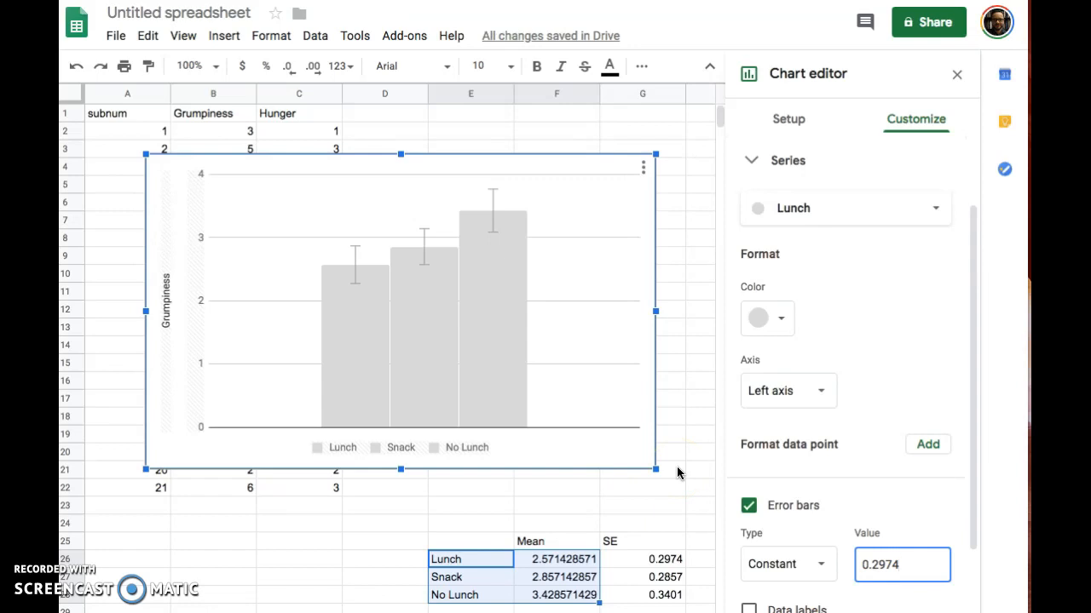
Step: Select the chart's plot area to show the vertical-axis gridline settings, major gridlines still on Auto
{"action": "left_click", "coordinate": [667, 475]}
{"action": "left_click", "coordinate": [648, 454]}
{"action": "left_click", "coordinate": [619, 311]}
{"action": "left_click", "coordinate": [616, 305]}
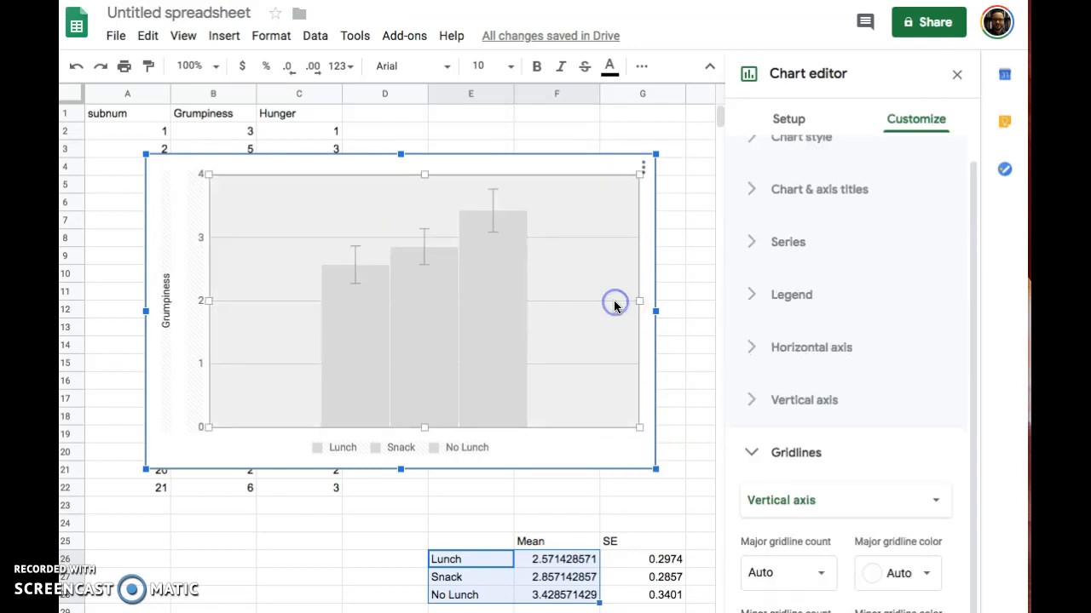
{"action": "mouse_move", "coordinate": [971, 426]}
{"action": "left_mouse_down"}
{"action": "mouse_move", "coordinate": [969, 506]}
{"action": "mouse_move", "coordinate": [988, 363]}
{"action": "left_mouse_up"}
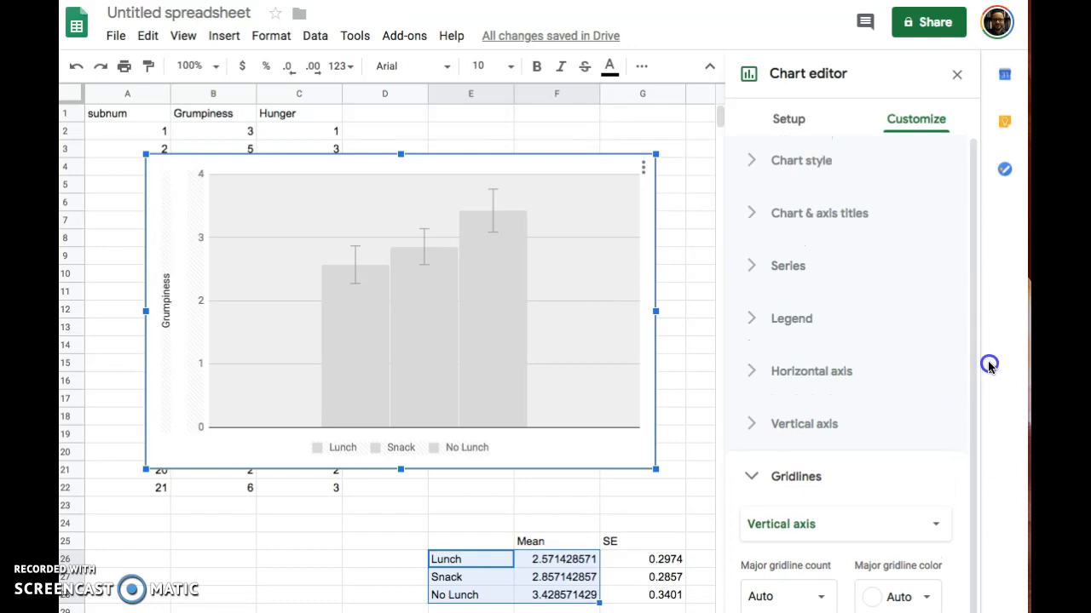
{"action": "left_click", "coordinate": [644, 247]}
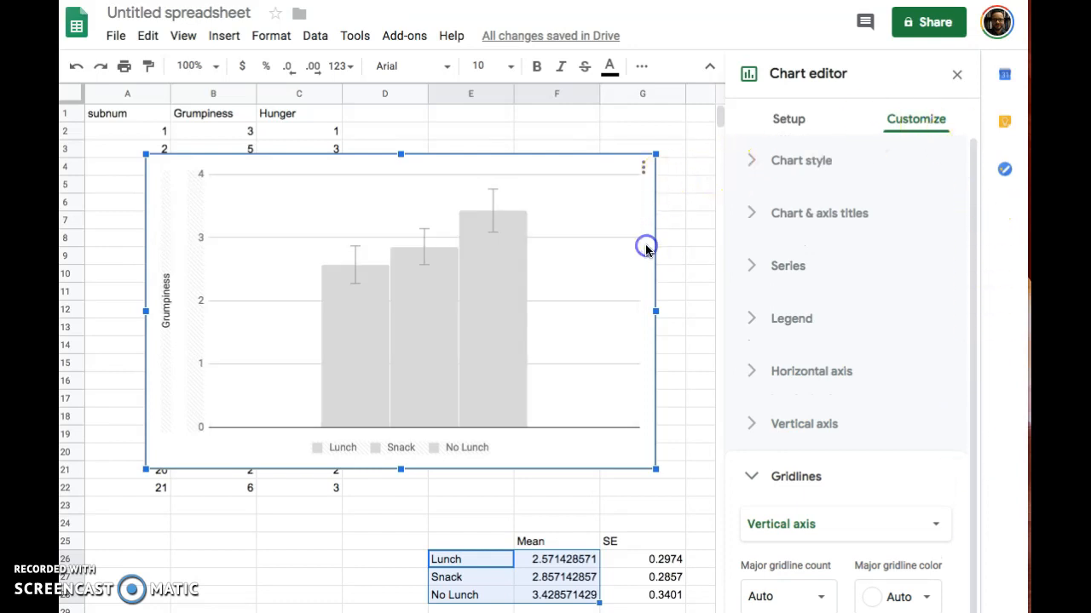
{"action": "left_click", "coordinate": [730, 556]}
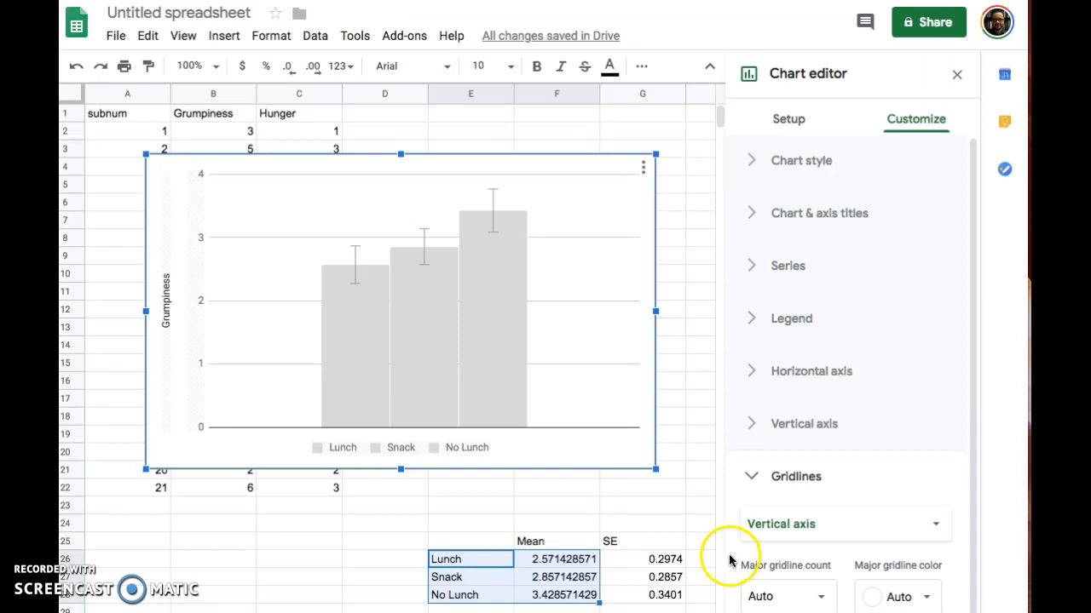